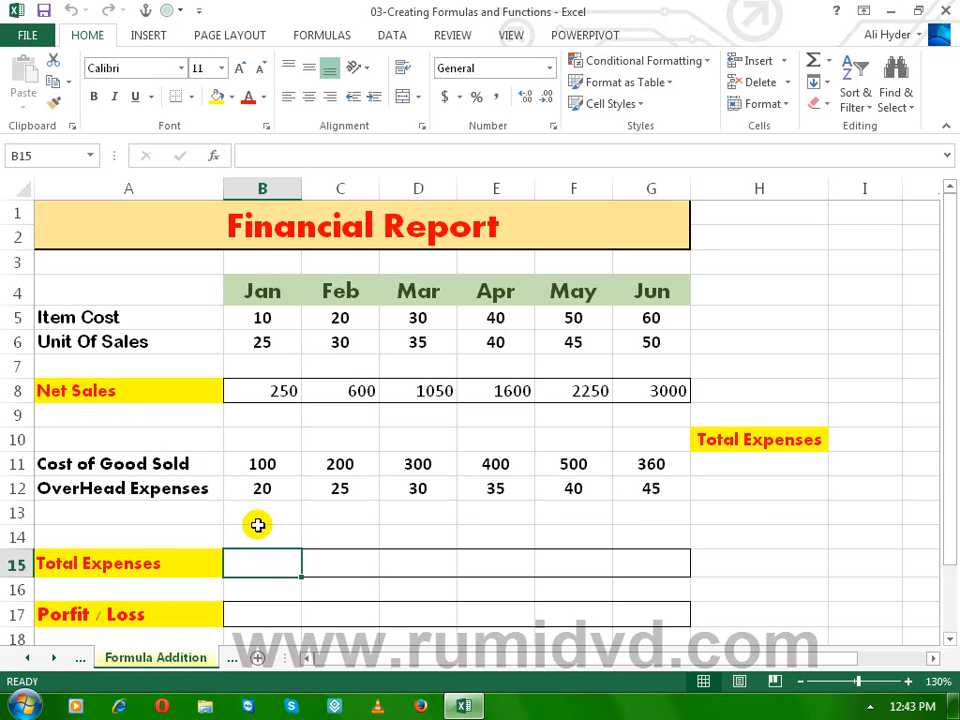
# Examine January's Cost of Good Sold and OverHead Expenses figures and the Total Expenses row.
pyautogui.click(261, 465)
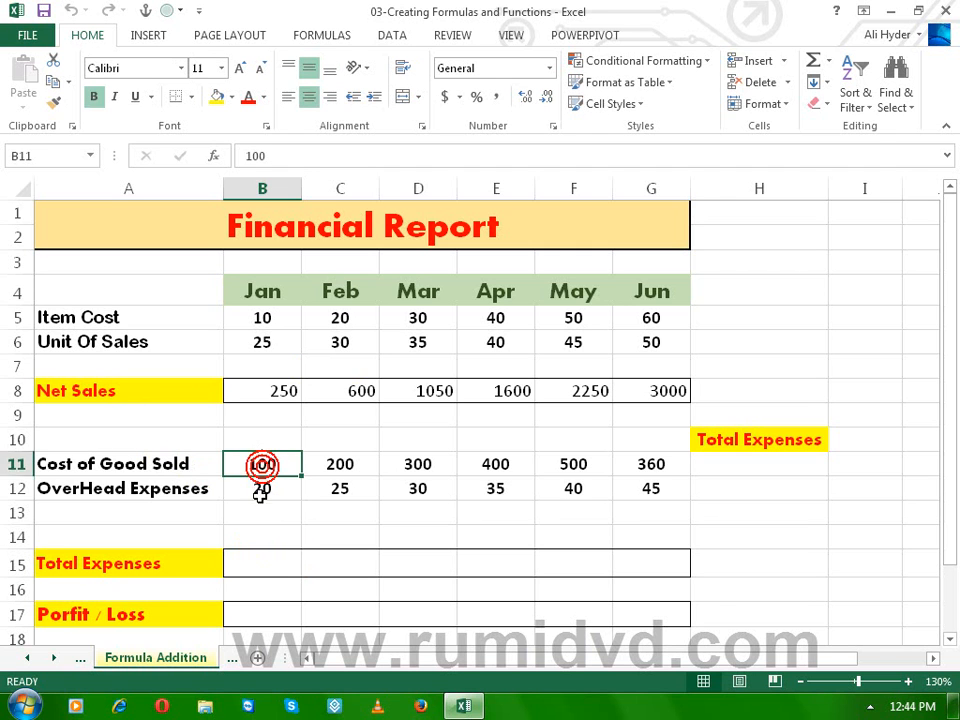
pyautogui.click(260, 507)
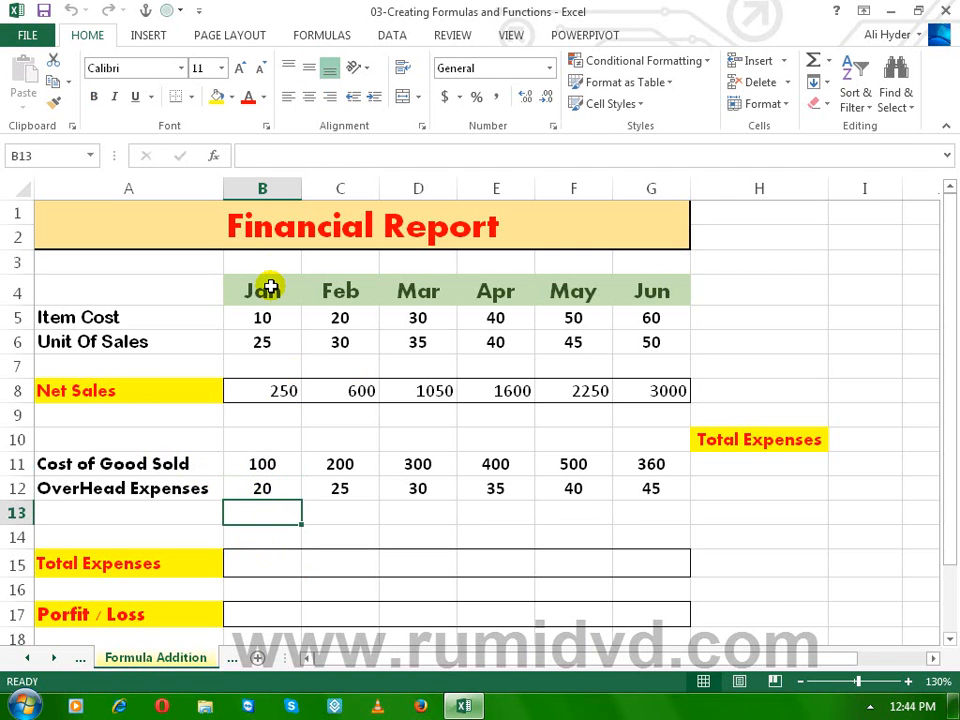
pyautogui.click(242, 469)
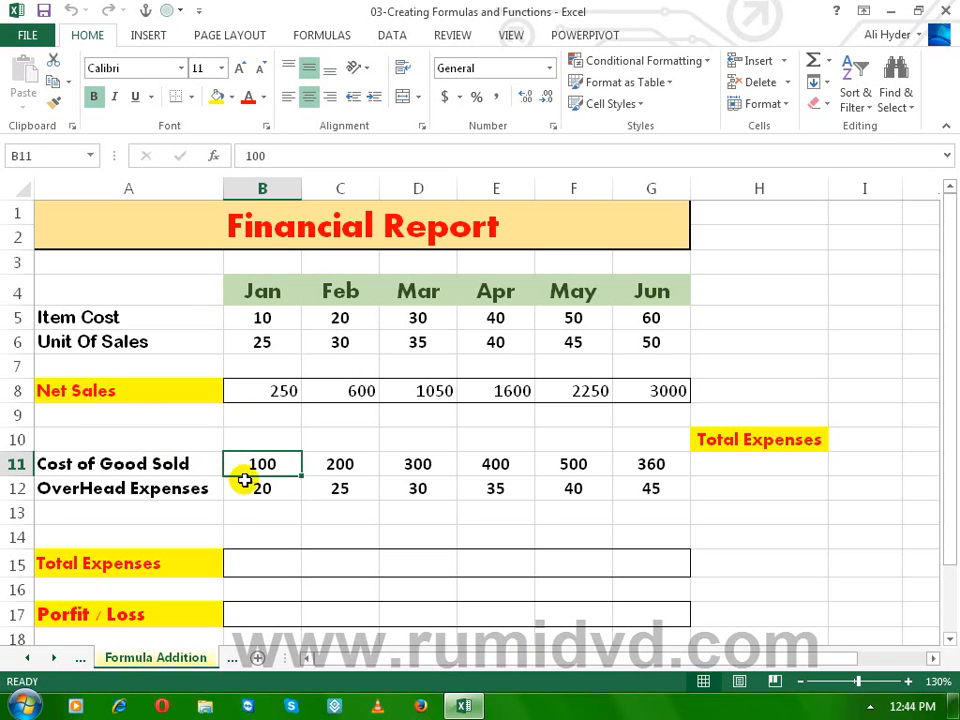
pyautogui.click(236, 493)
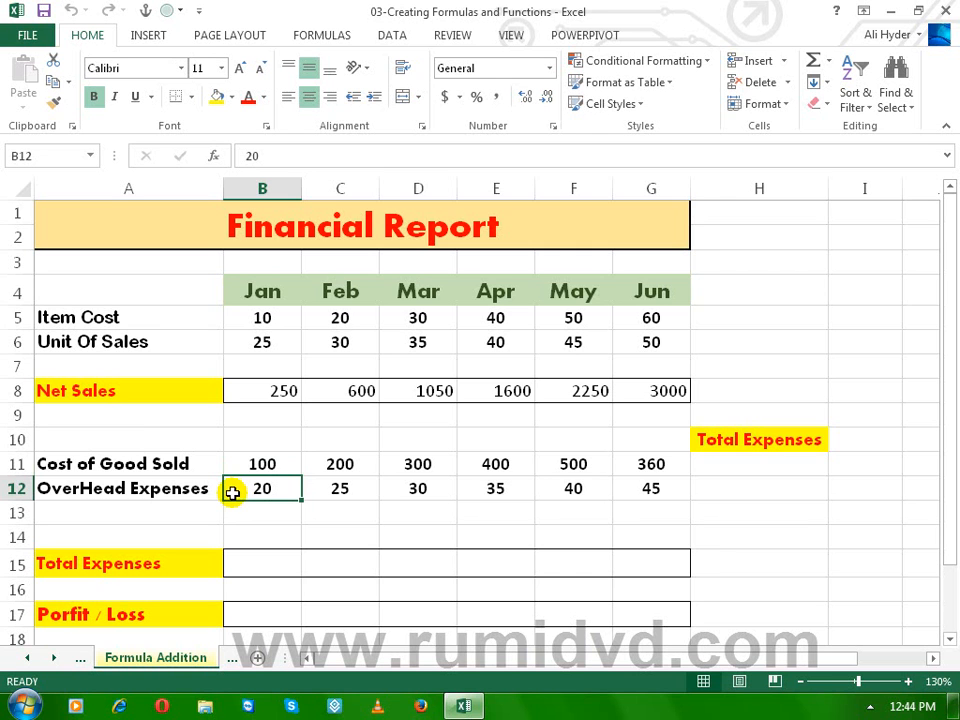
pyautogui.moveTo(246, 461); pyautogui.dragTo(250, 487)
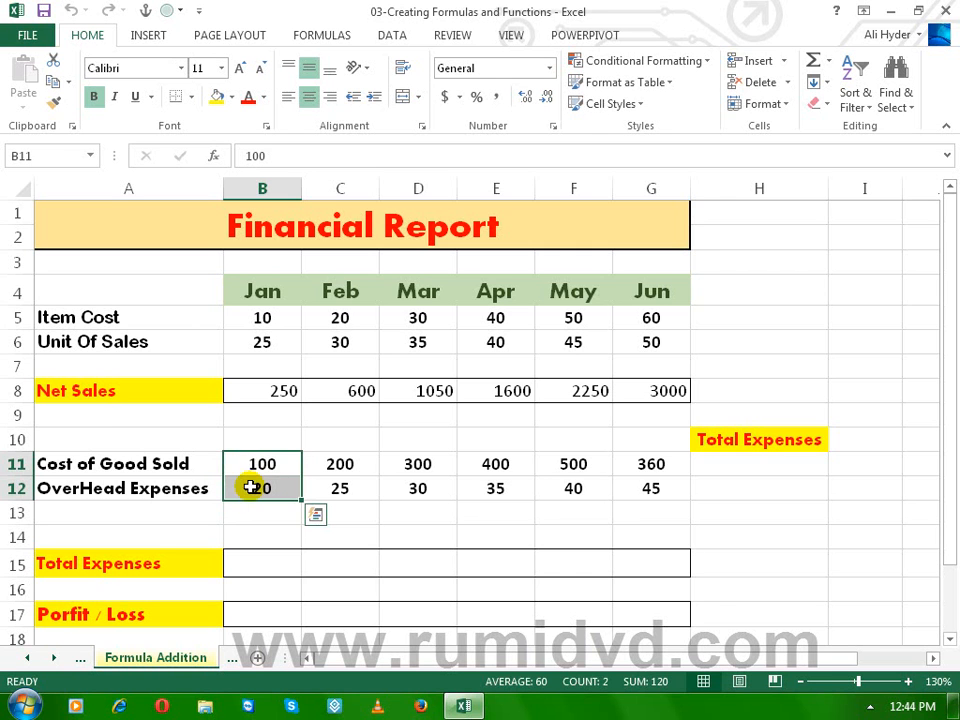
pyautogui.click(248, 568)
pyautogui.click(294, 560)
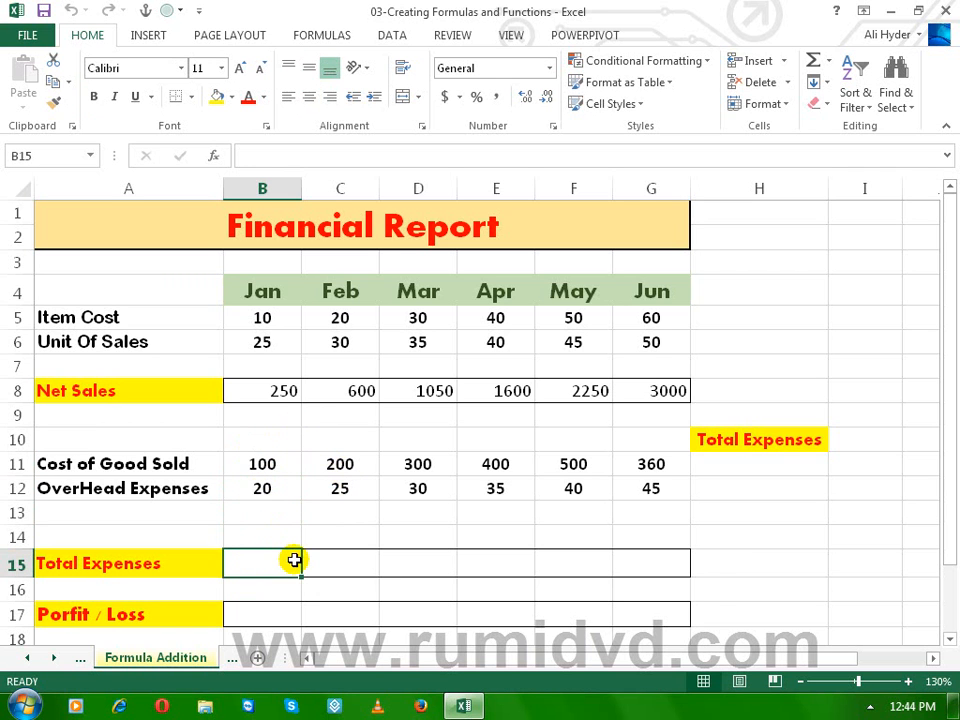
pyautogui.click(407, 582)
pyautogui.click(483, 557)
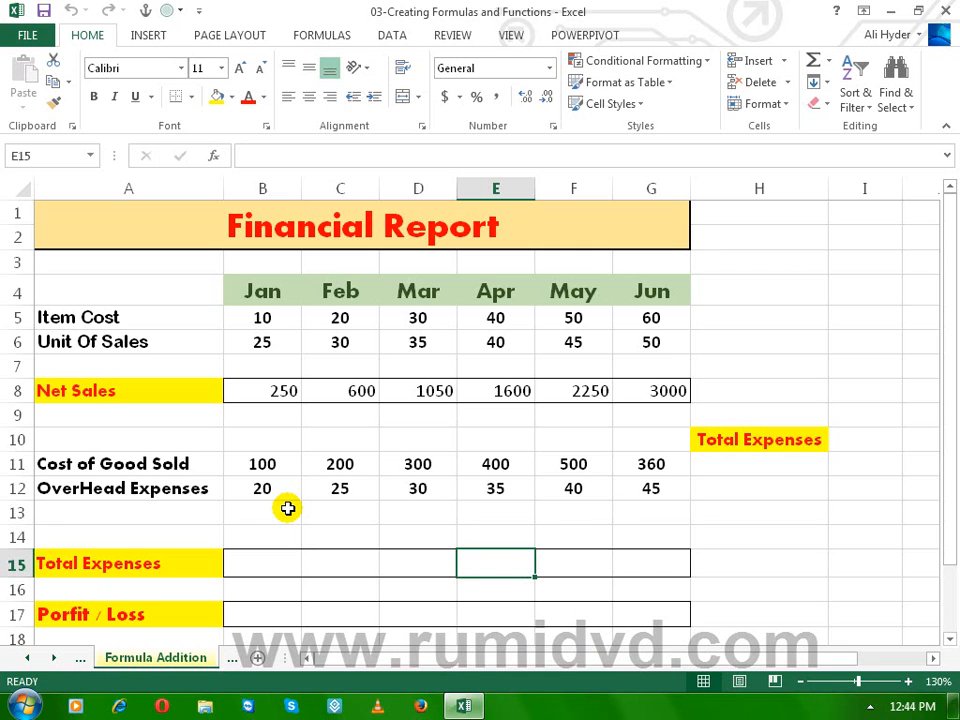
# Enter the formula =B11+B12 in cell B15 to add up January's Total Expenses.
pyautogui.click(267, 569)
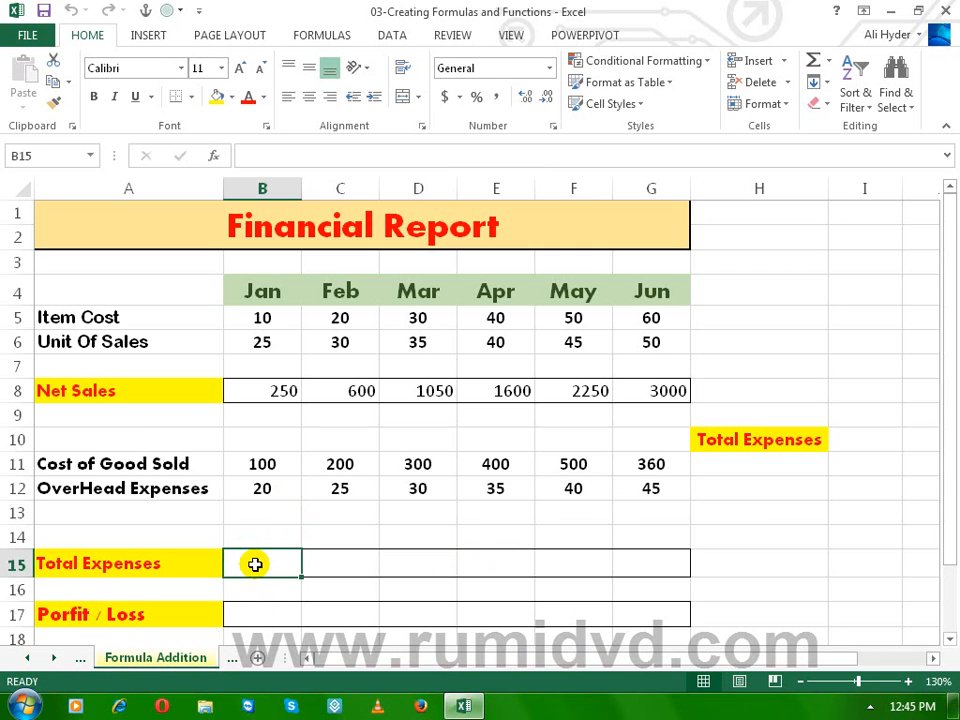
pyautogui.click(251, 155)
pyautogui.write('=')
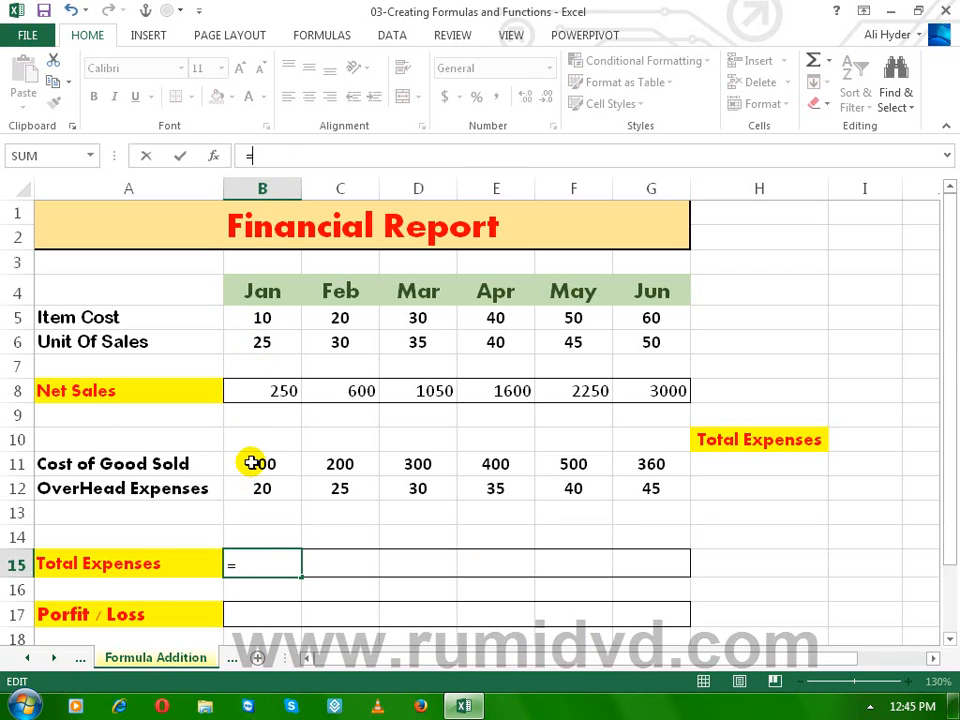
pyautogui.click(252, 462)
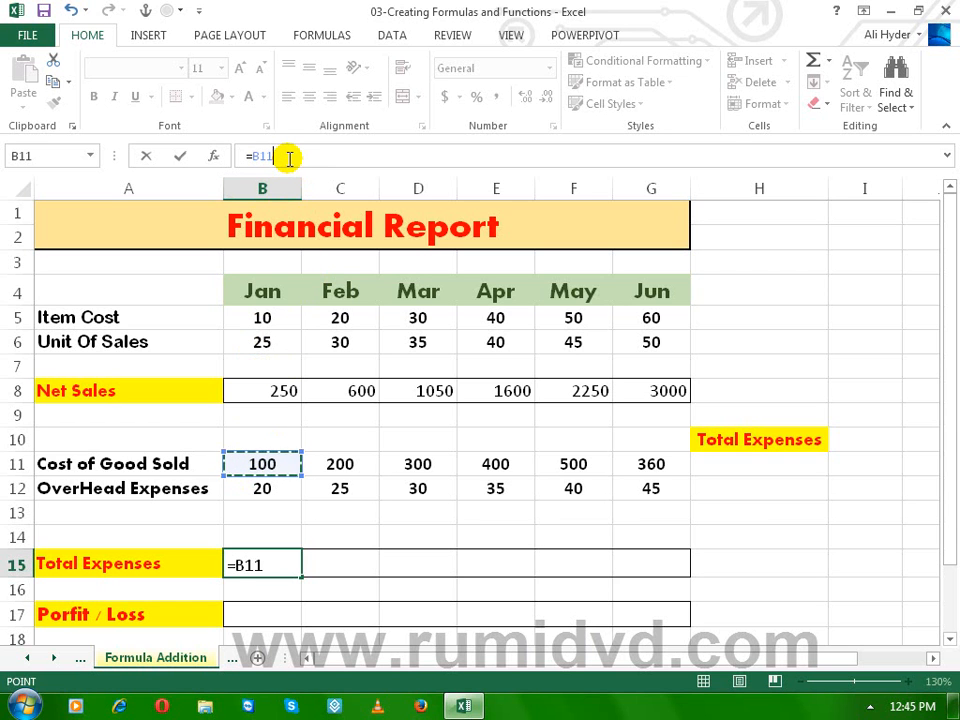
pyautogui.write('+')
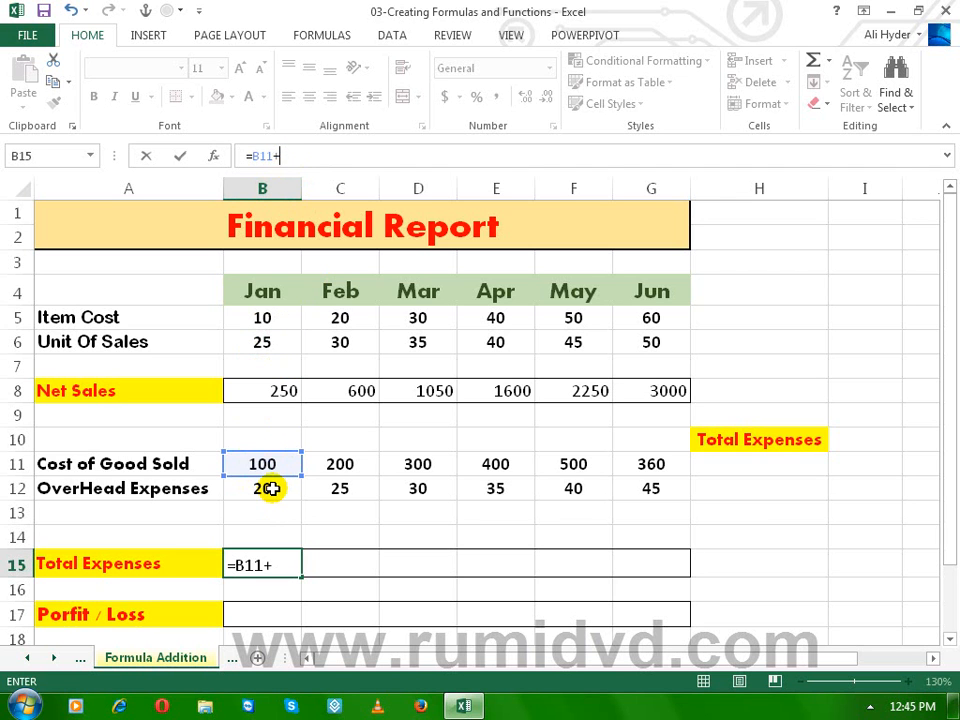
pyautogui.click(271, 488)
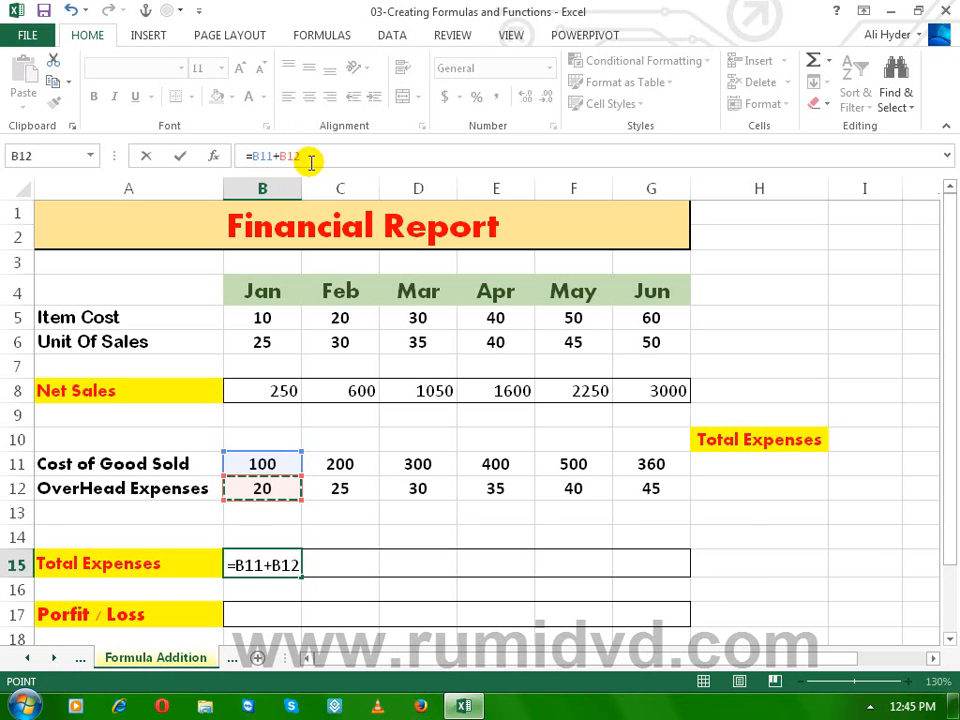
pyautogui.press('Return')
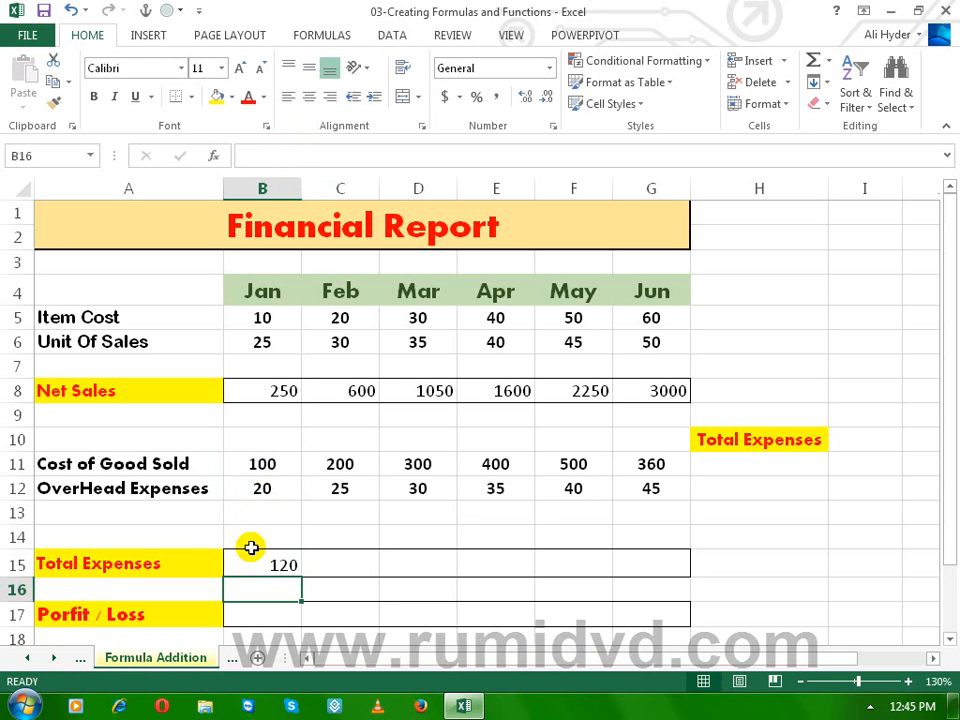
pyautogui.click(251, 568)
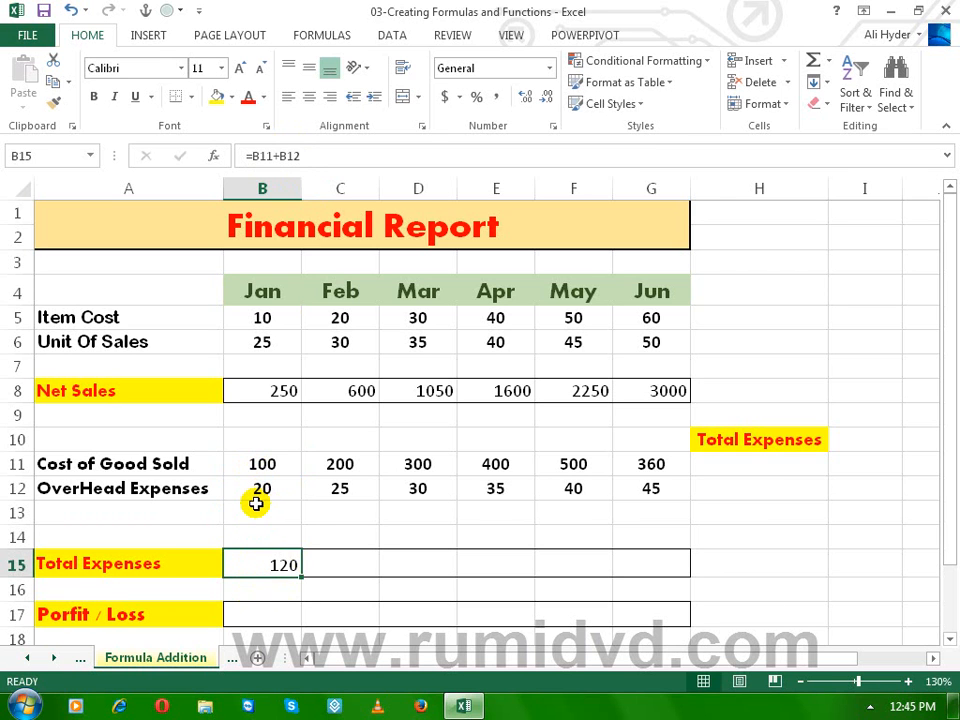
pyautogui.click(340, 566)
pyautogui.click(420, 566)
pyautogui.click(482, 566)
pyautogui.click(563, 565)
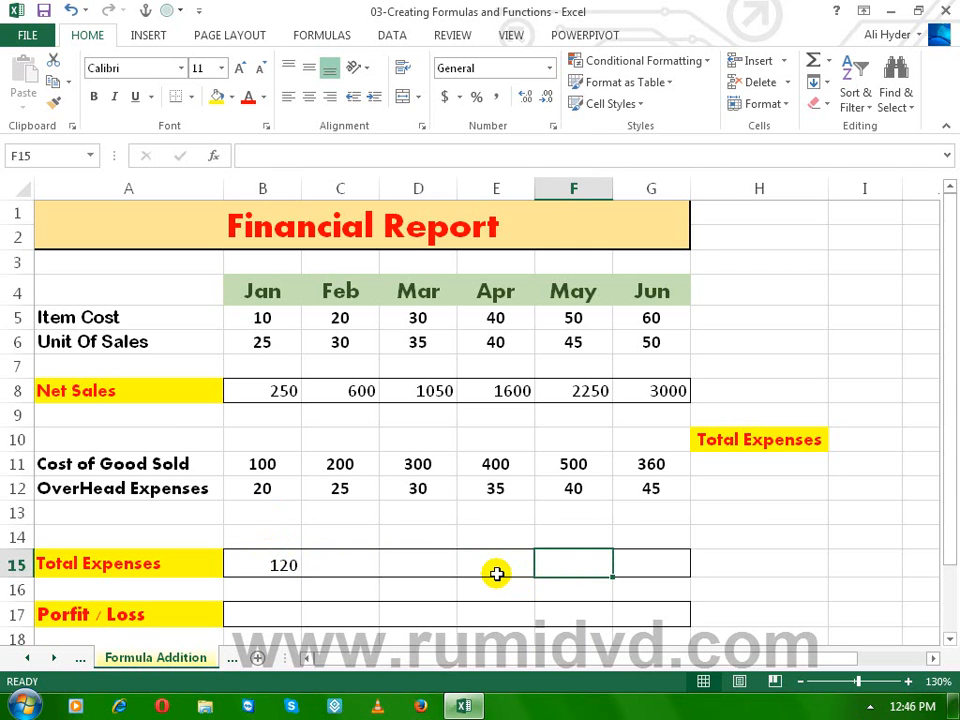
pyautogui.click(332, 564)
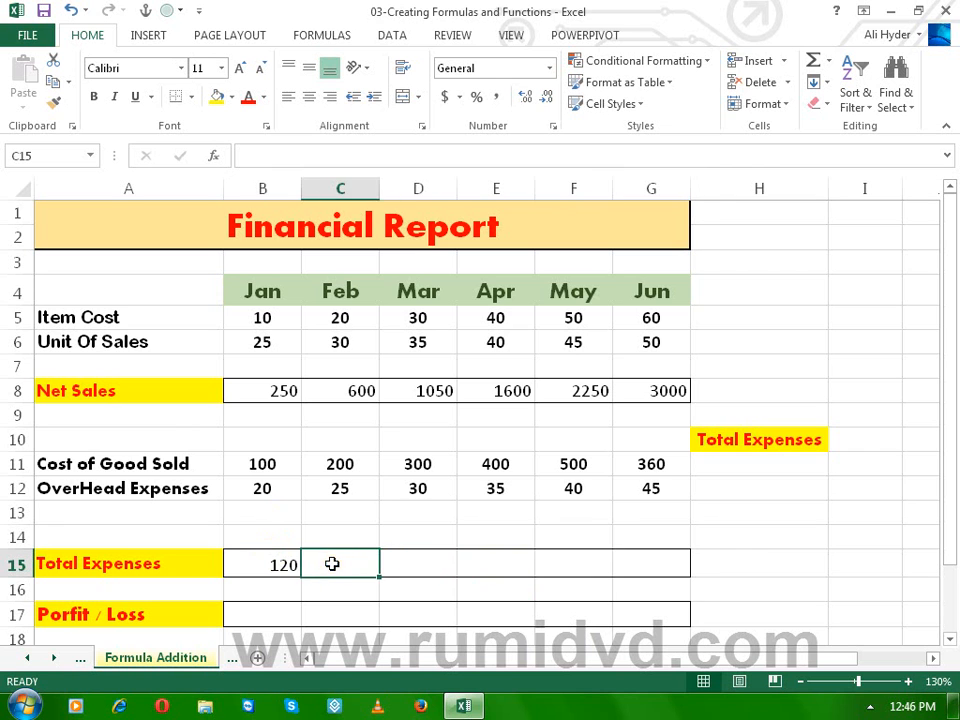
pyautogui.click(430, 570)
pyautogui.click(465, 568)
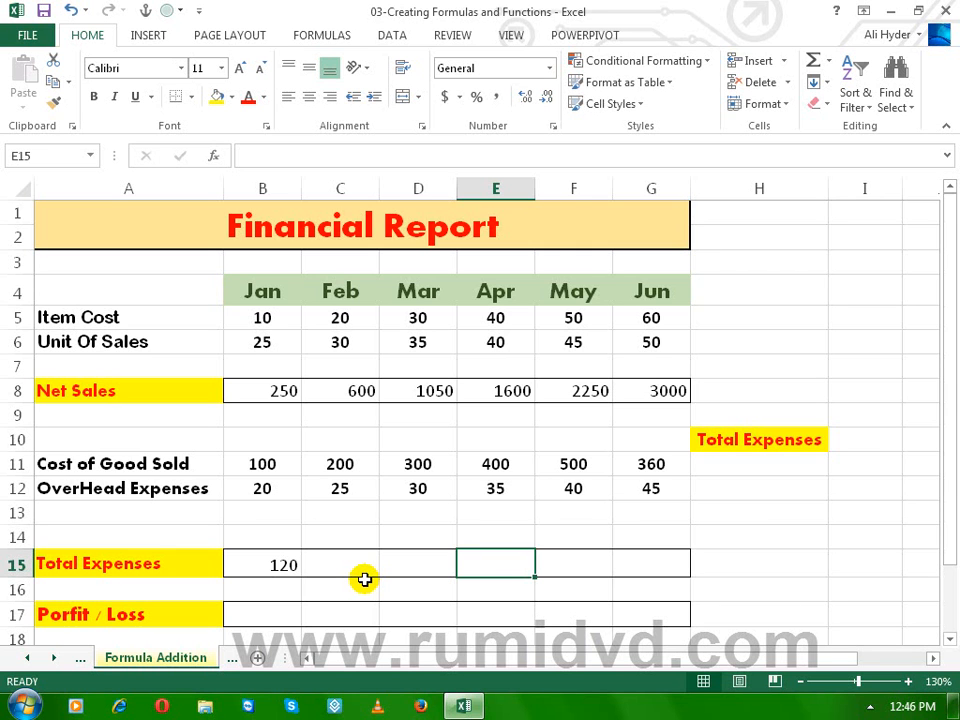
# Fill the January Total Expenses formula from B15 across to June in G15.
pyautogui.click(268, 568)
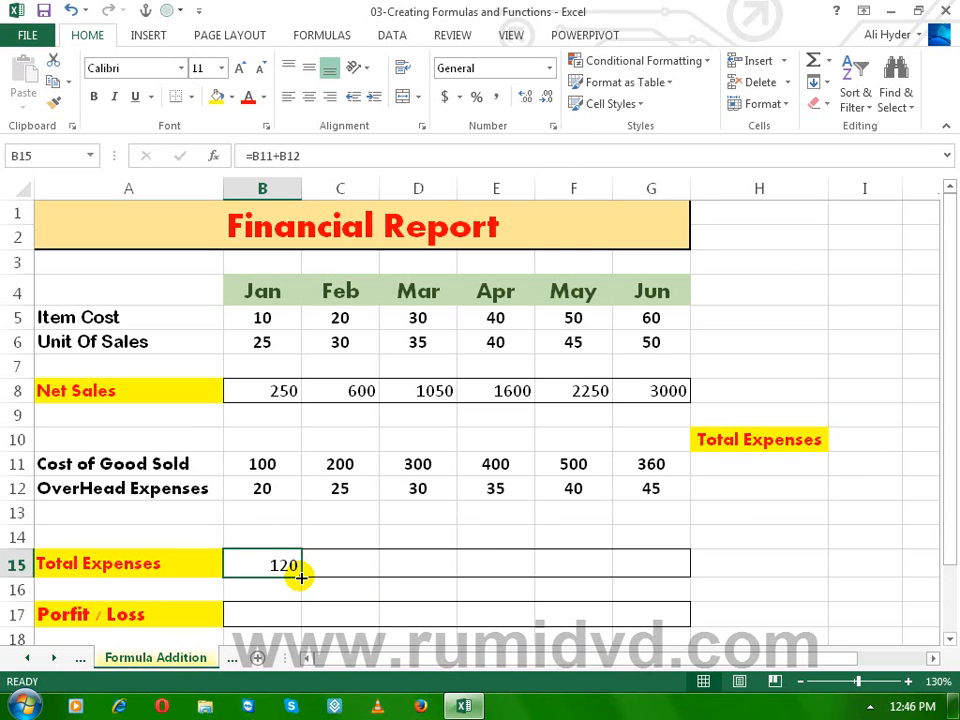
pyautogui.moveTo(301, 578); pyautogui.dragTo(663, 574)
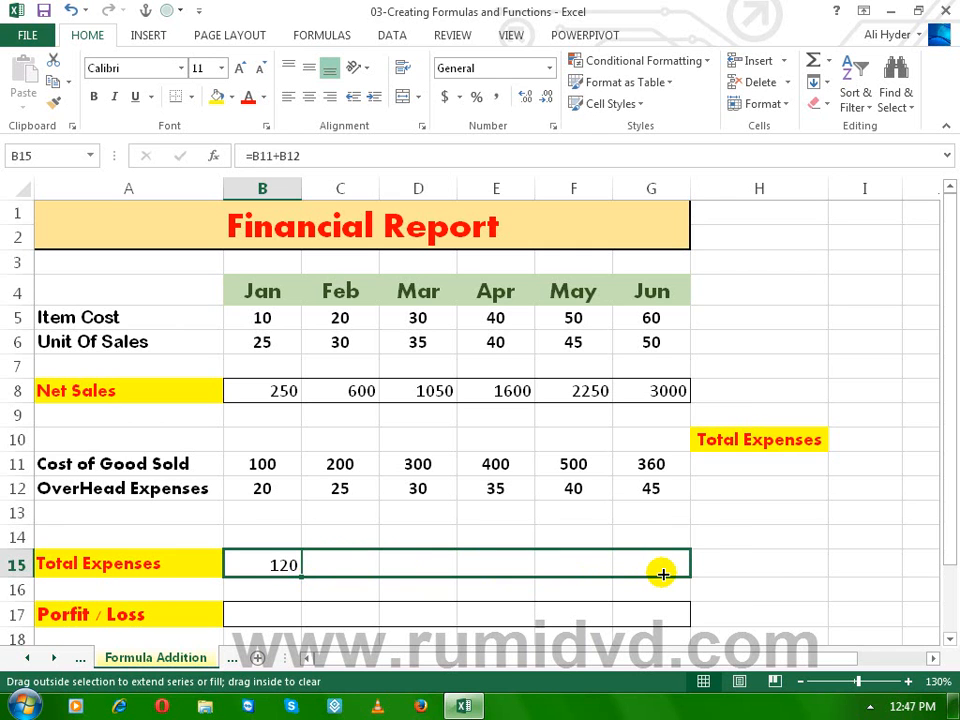
pyautogui.moveTo(663, 574); pyautogui.dragTo(662, 573)
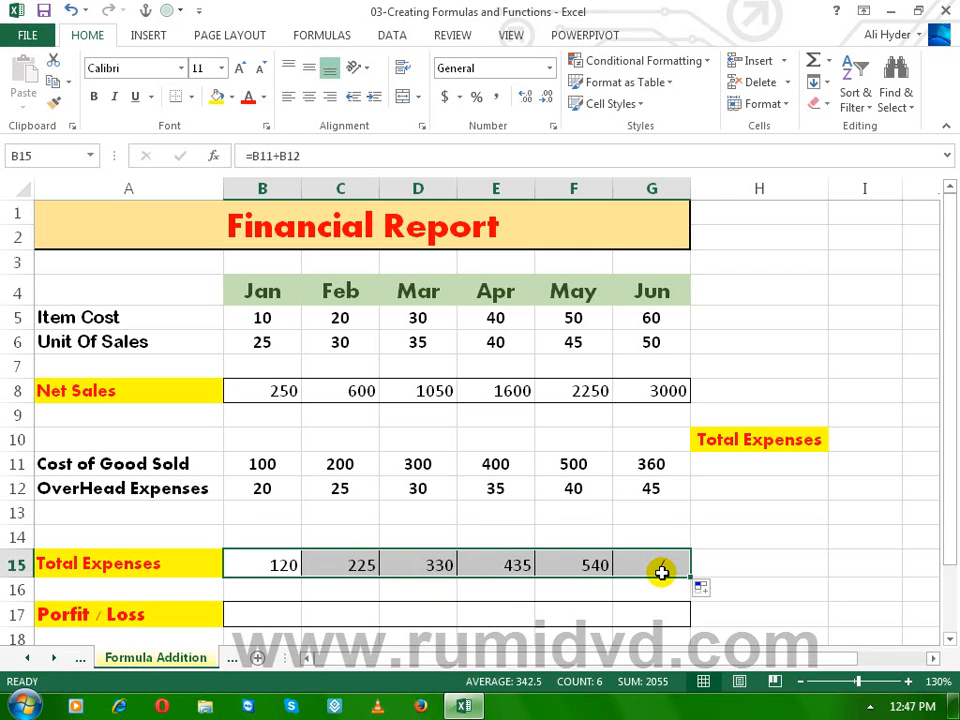
# Examine the Total Expenses formulas of the individual months to compare their cell references.
pyautogui.click(358, 568)
pyautogui.click(425, 566)
pyautogui.click(510, 566)
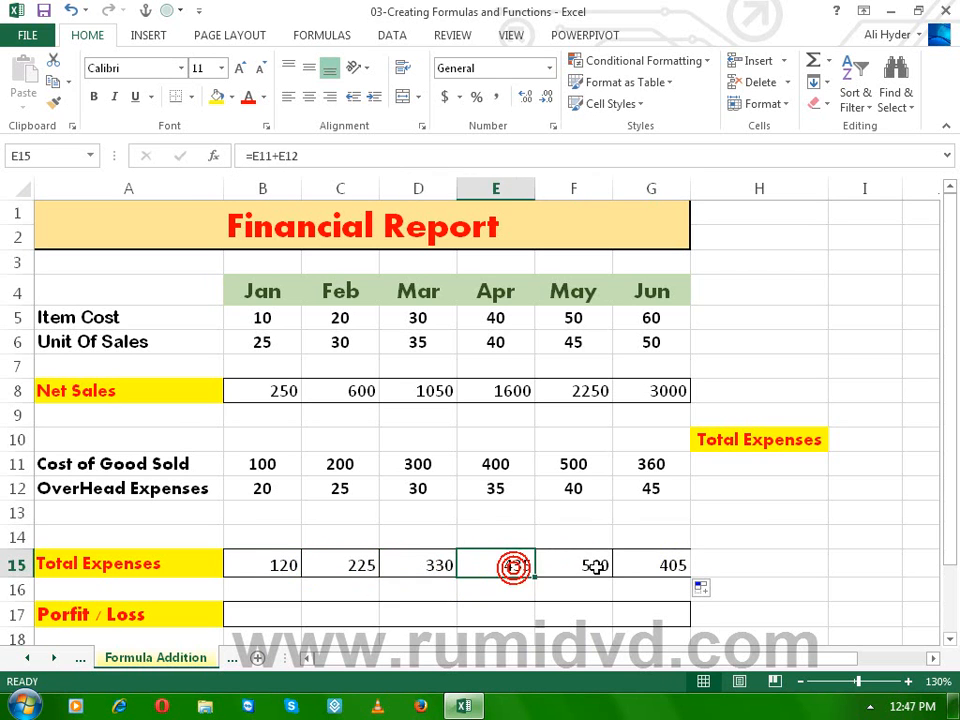
pyautogui.click(600, 566)
pyautogui.click(650, 564)
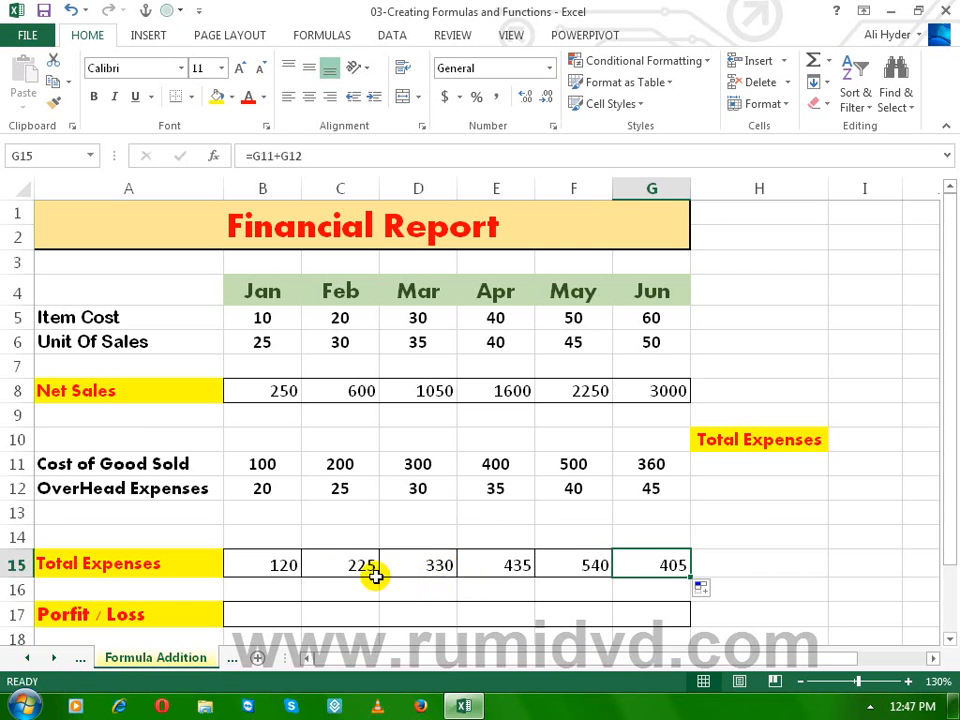
pyautogui.click(276, 567)
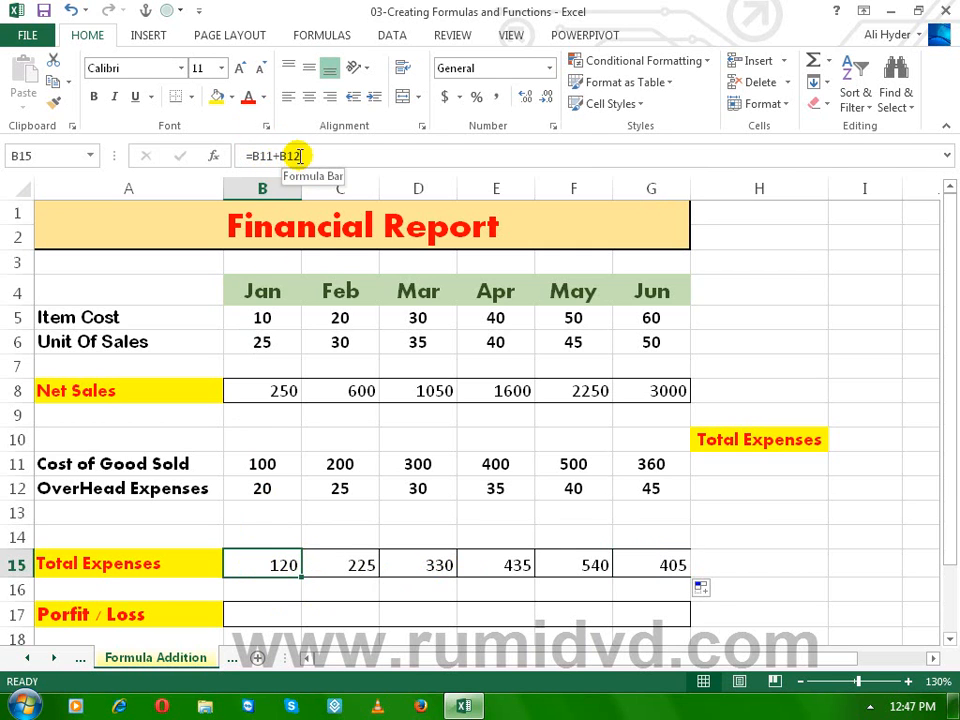
pyautogui.click(366, 565)
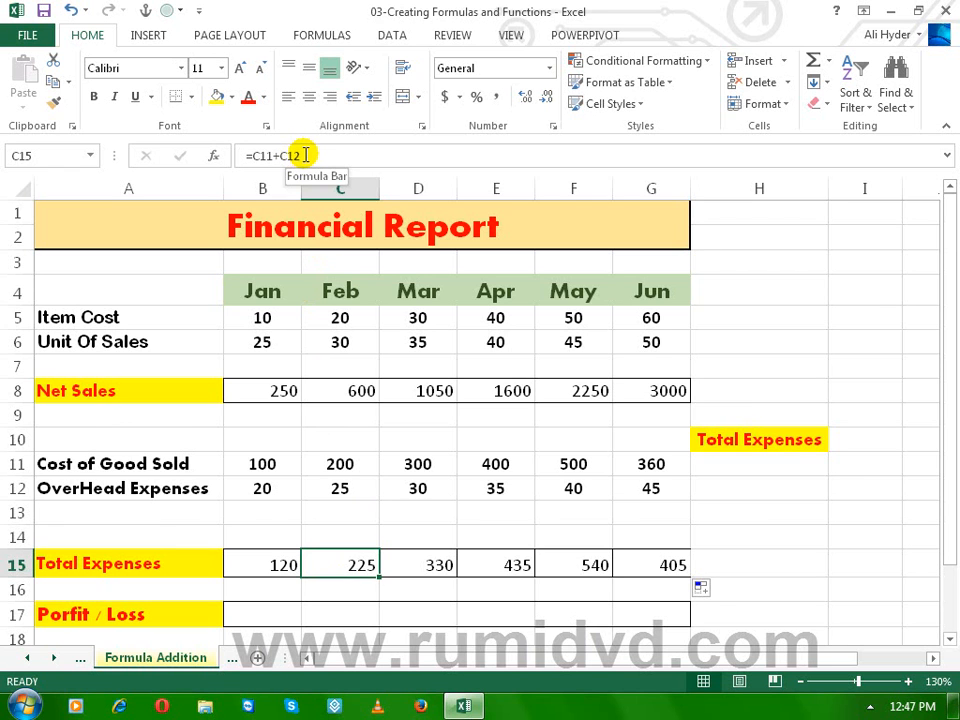
pyautogui.click(415, 565)
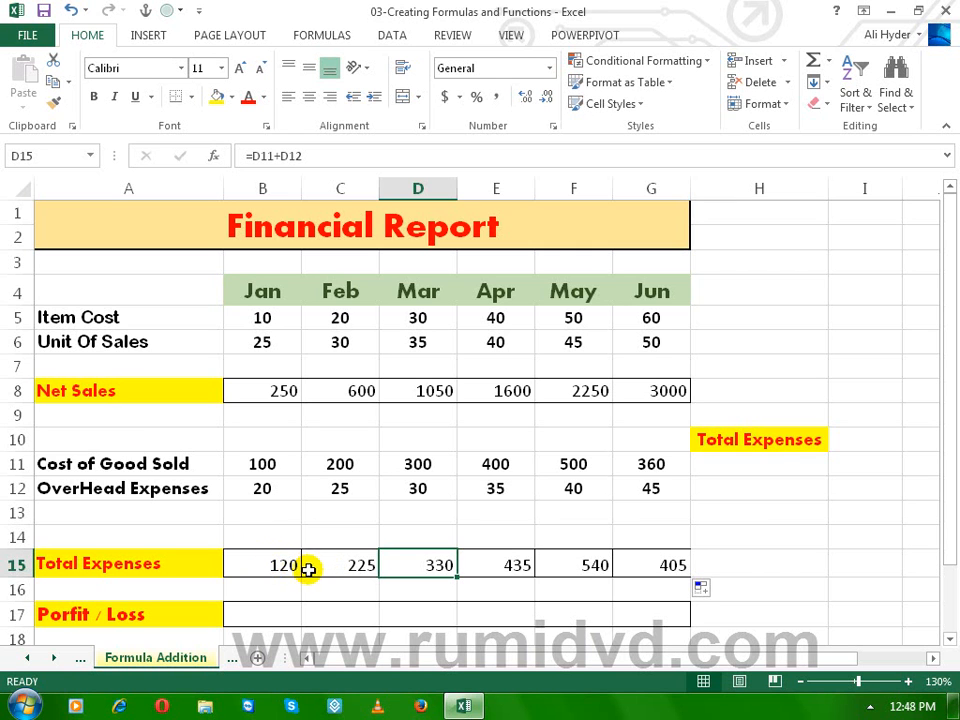
# Clear the February to June Total Expenses cells, C15:G15.
pyautogui.moveTo(338, 569); pyautogui.dragTo(679, 563)
pyautogui.press('Delete')
# Copy the January Total Expenses cell B15 and paste only its formula into C15:G15.
pyautogui.click(283, 566)
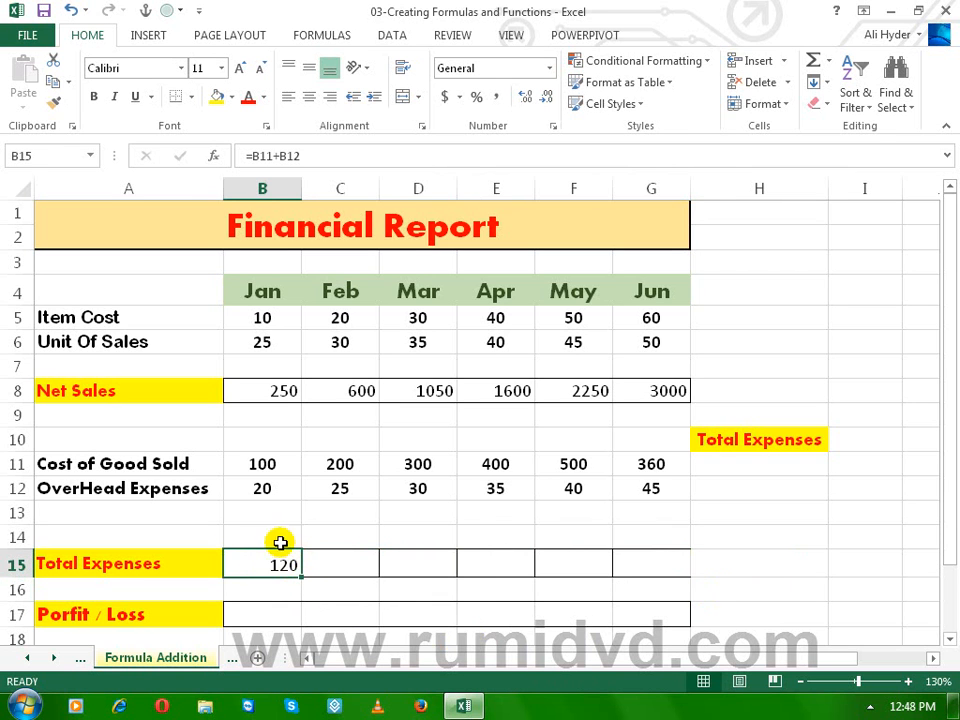
pyautogui.rightClick(273, 567)
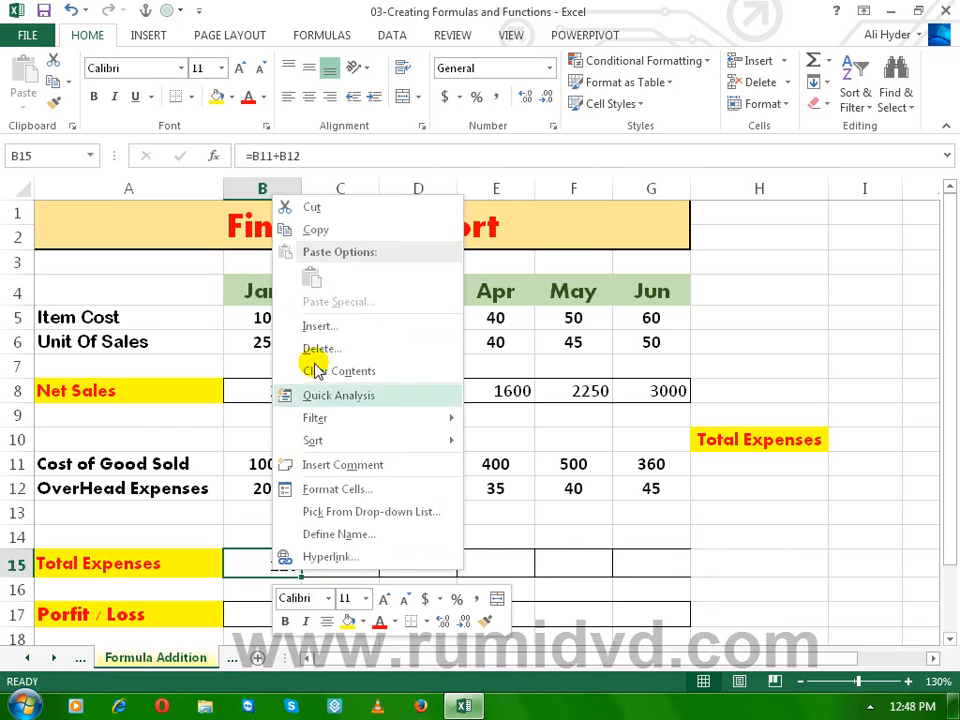
pyautogui.click(316, 230)
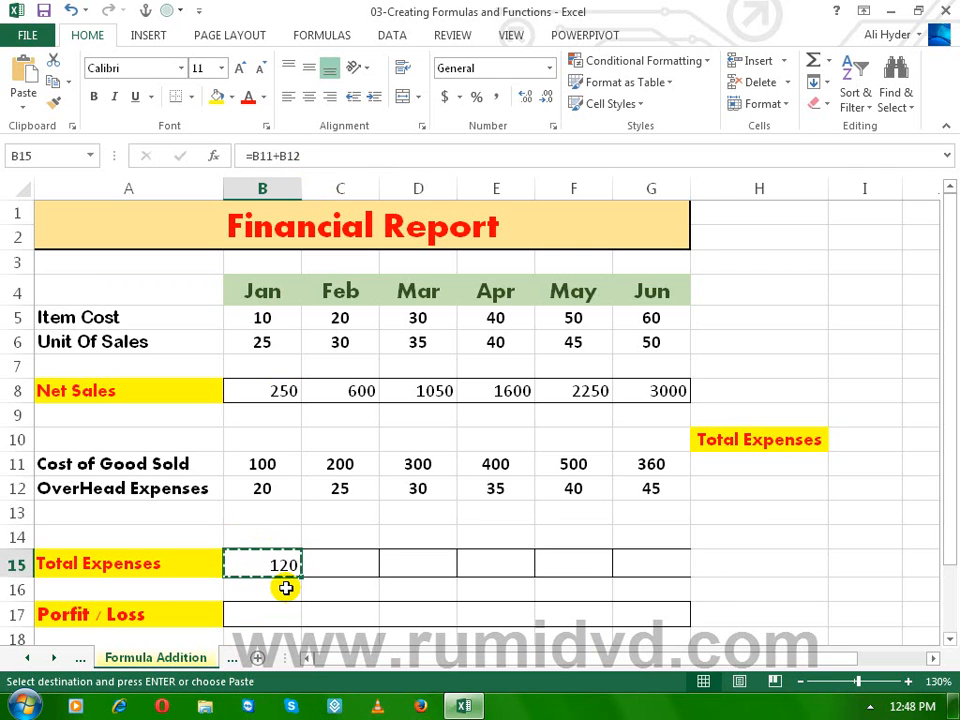
pyautogui.moveTo(326, 564); pyautogui.dragTo(656, 566)
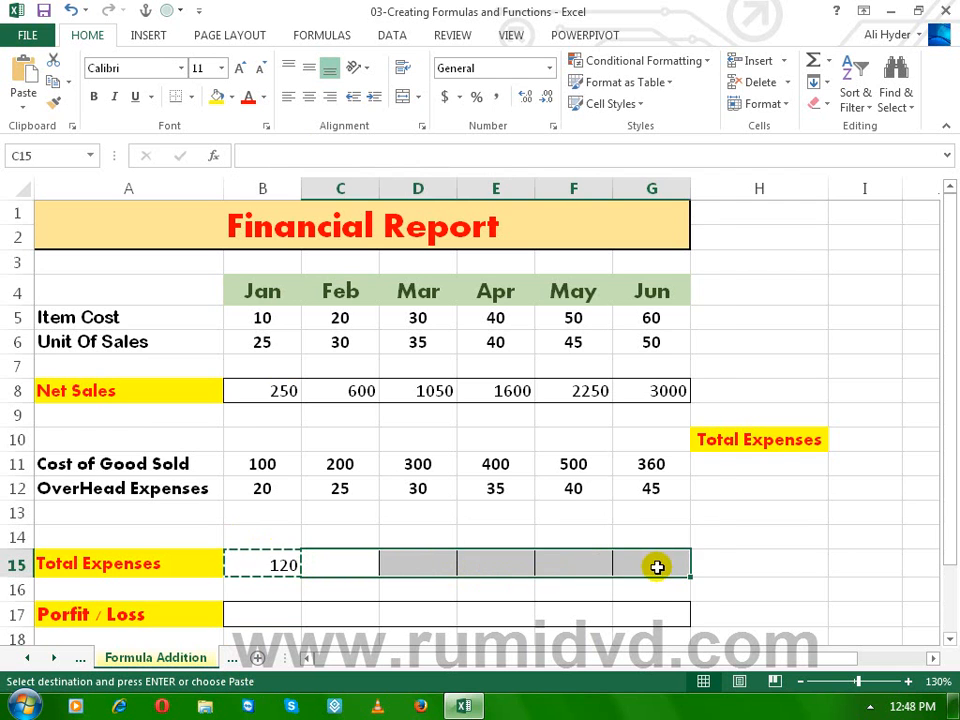
pyautogui.rightClick(523, 566)
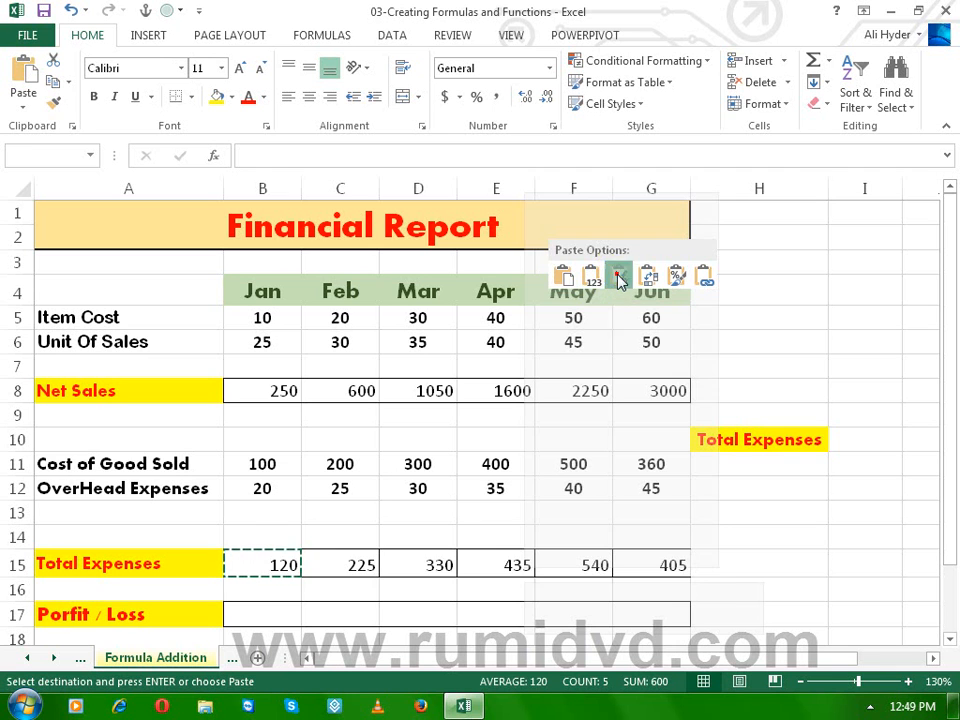
pyautogui.click(619, 278)
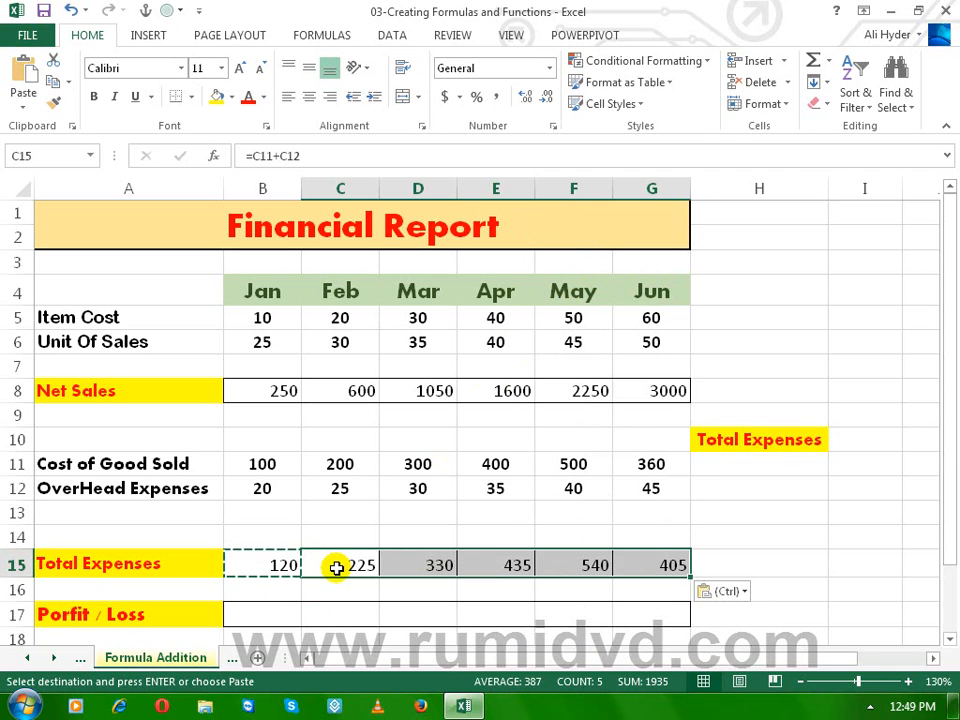
# Check the pasted formulas in the February, March and April Total Expenses cells, and end the copy mode.
pyautogui.click(337, 569)
pyautogui.click(415, 567)
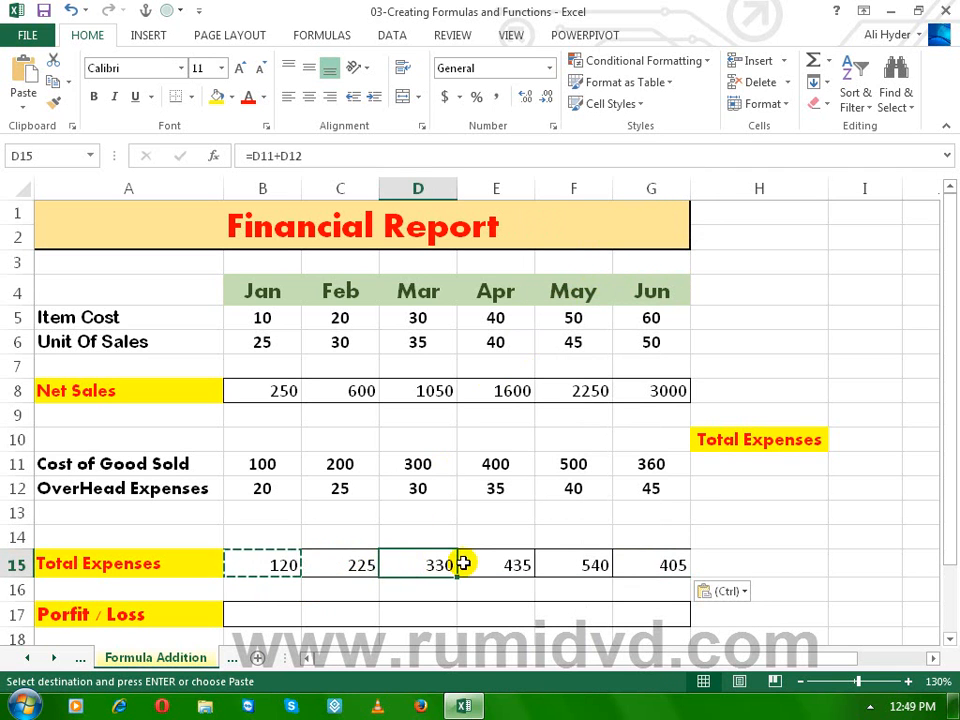
pyautogui.click(499, 566)
pyautogui.click(366, 566)
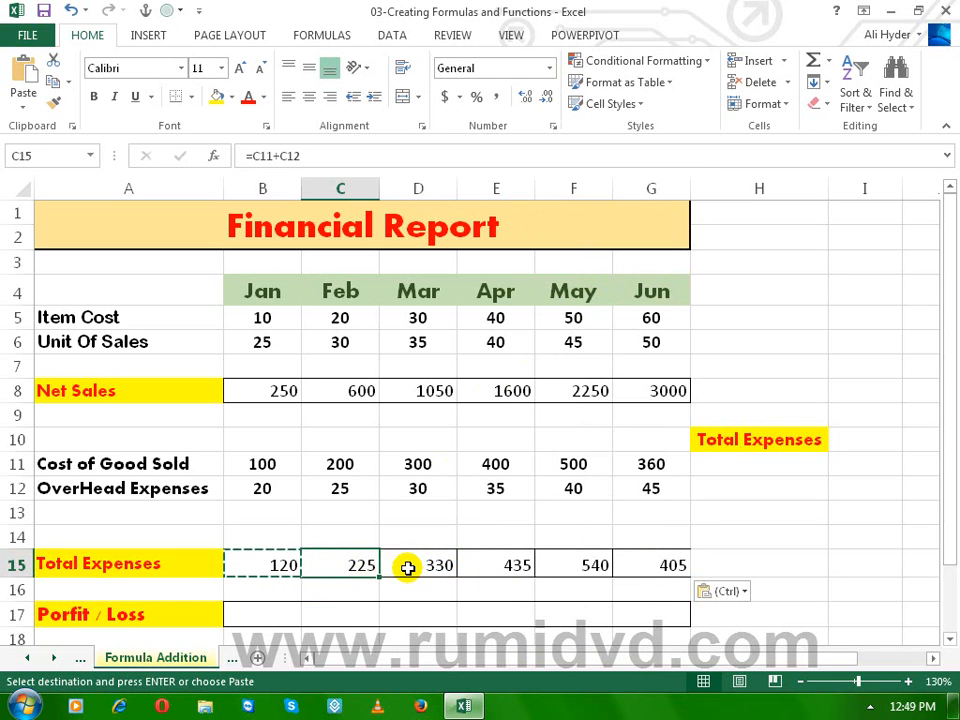
pyautogui.click(407, 568)
pyautogui.click(487, 566)
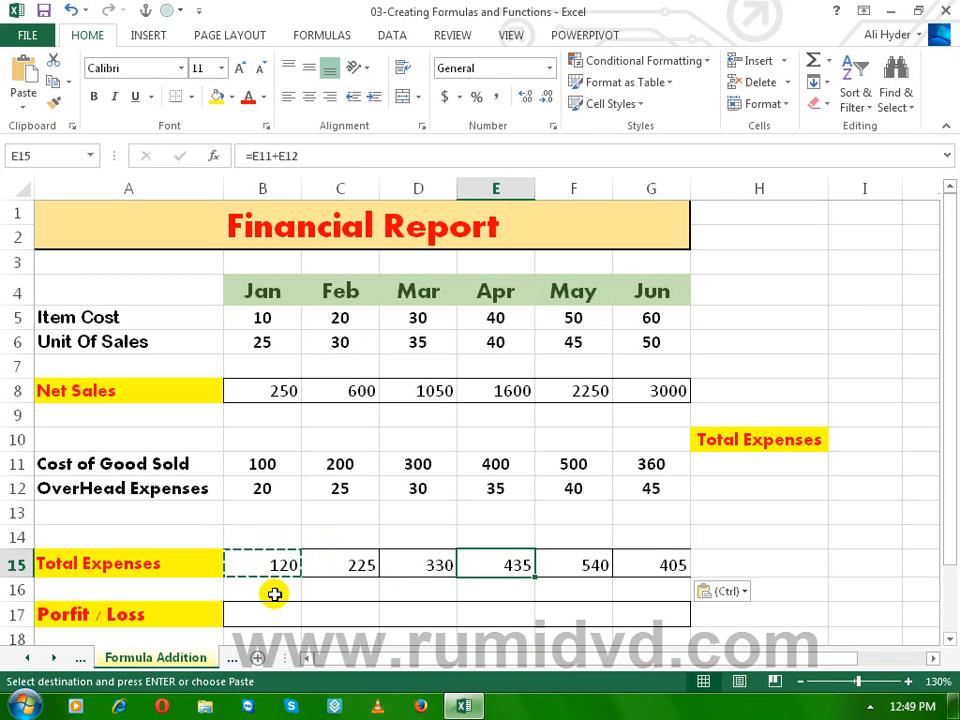
pyautogui.press('Escape')
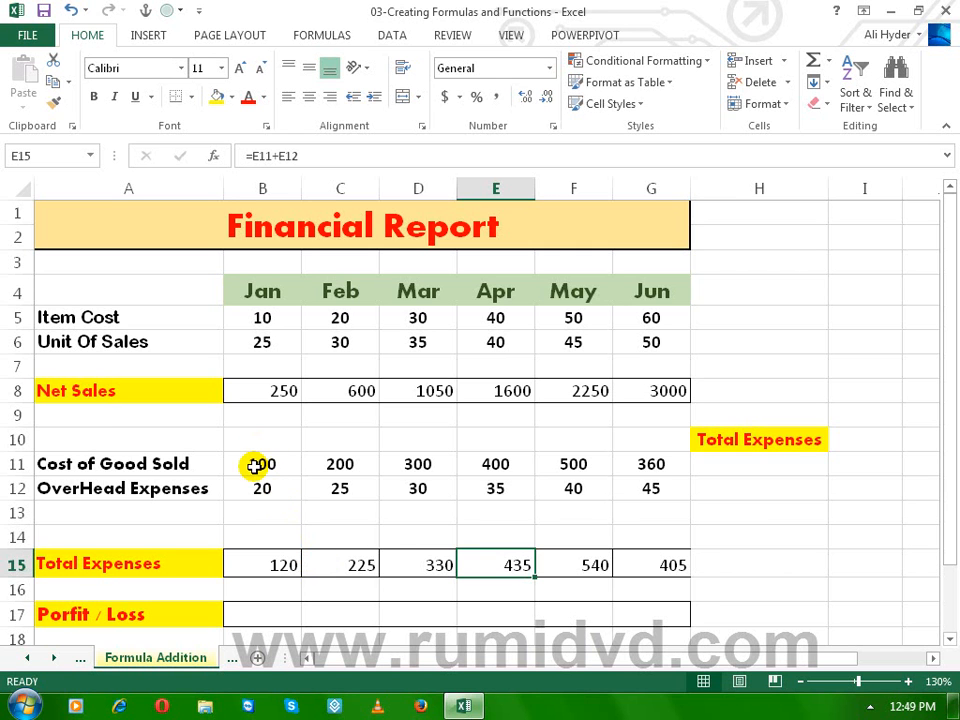
# Insert the SUM function into H11, the Total Expenses cell of the Cost of Good Sold row.
pyautogui.moveTo(258, 455); pyautogui.dragTo(648, 464)
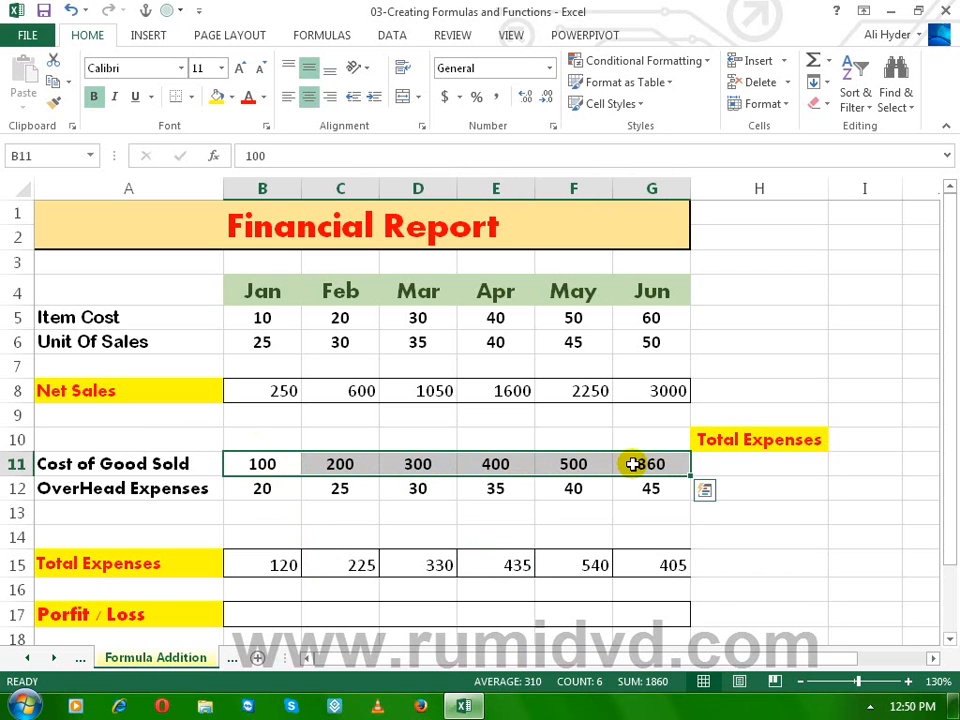
pyautogui.click(727, 463)
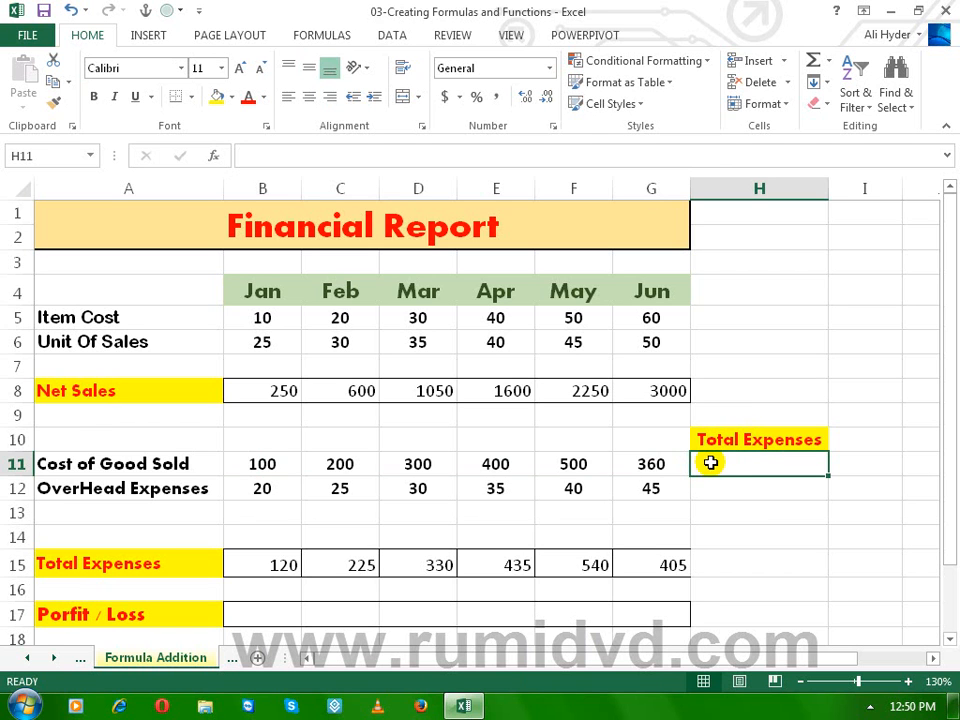
pyautogui.click(213, 158)
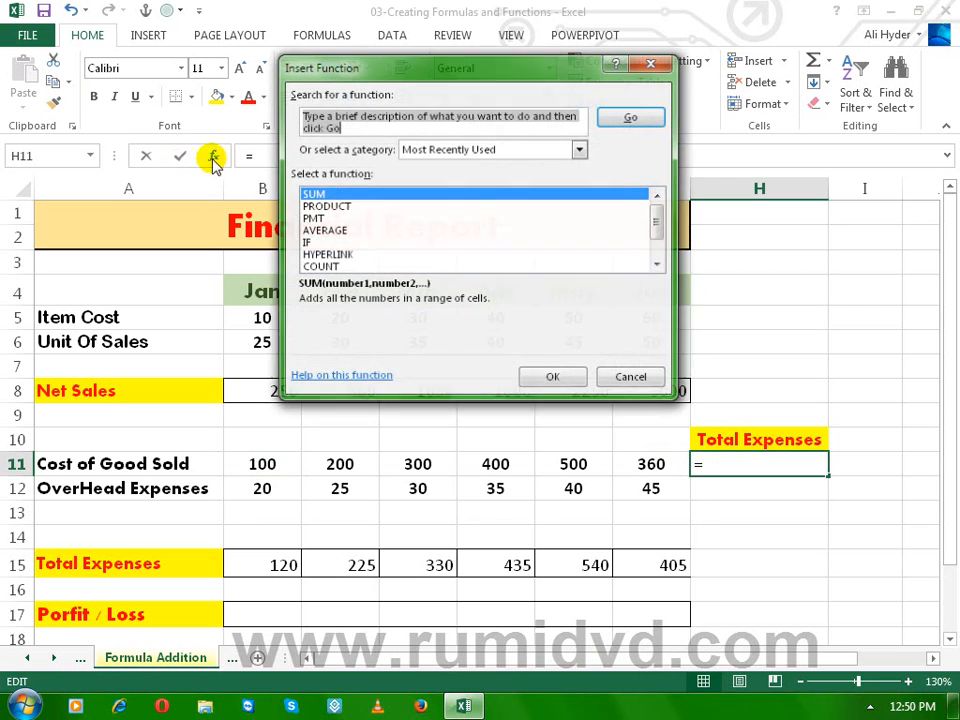
pyautogui.moveTo(332, 68); pyautogui.dragTo(391, 69)
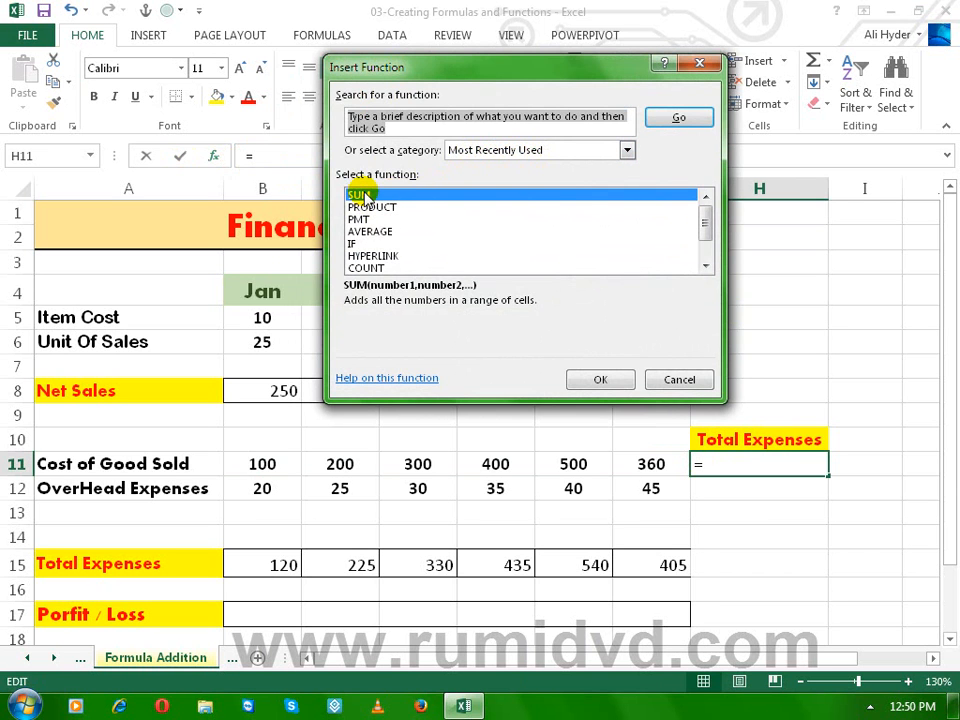
pyautogui.click(614, 384)
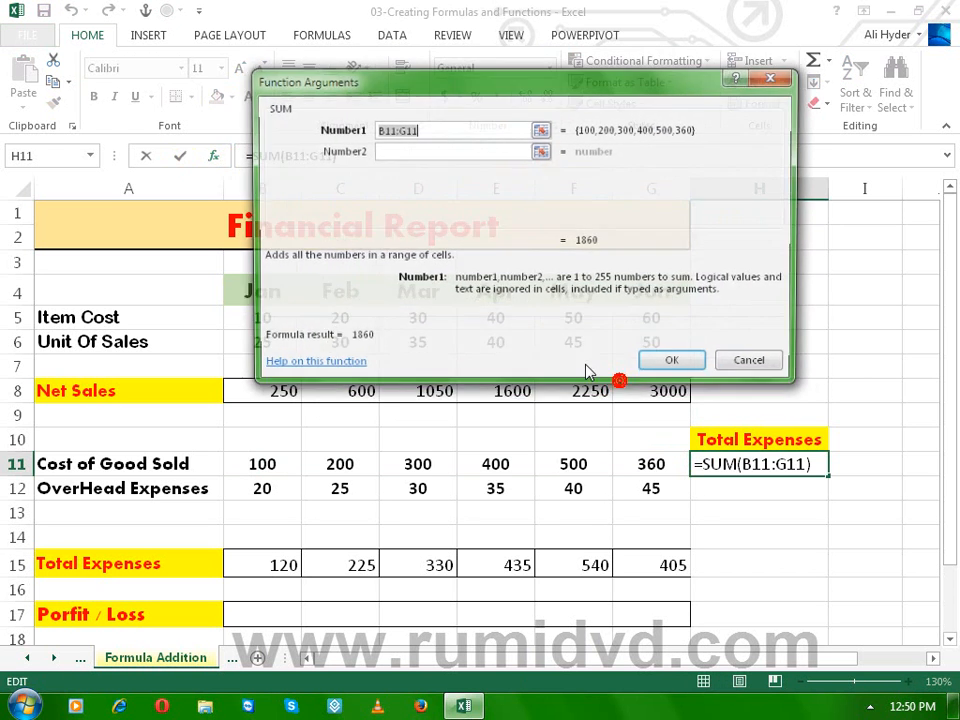
# Select the January to June Cost of Good Sold values, B11:G11, as SUM's Number1 argument and complete the function.
pyautogui.moveTo(465, 86); pyautogui.dragTo(391, 72)
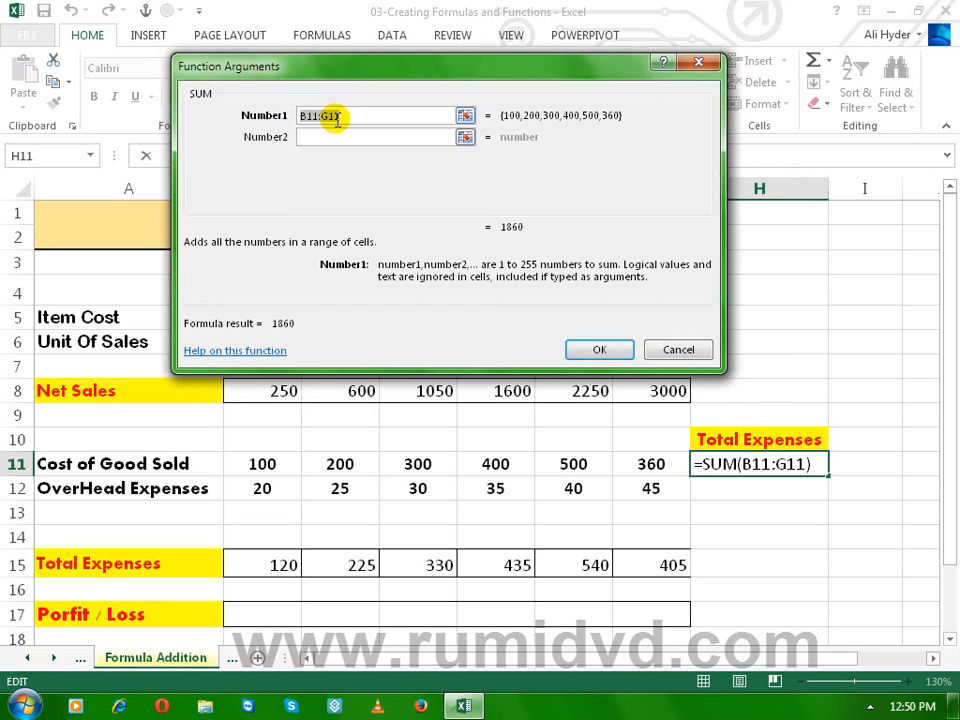
pyautogui.click(465, 116)
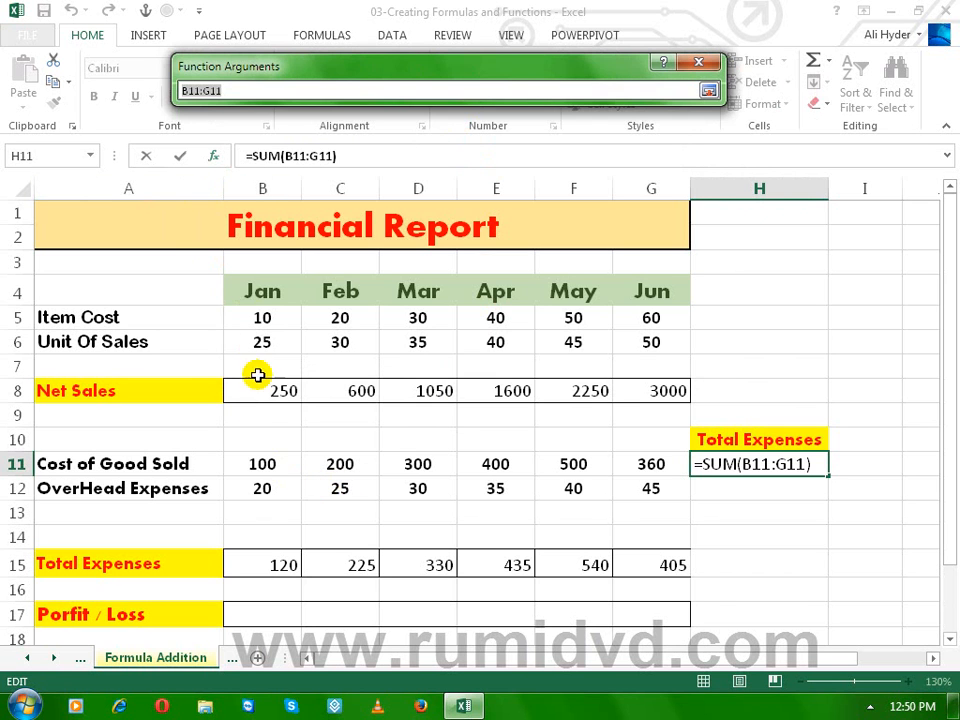
pyautogui.click(258, 466)
pyautogui.moveTo(268, 465); pyautogui.dragTo(620, 467)
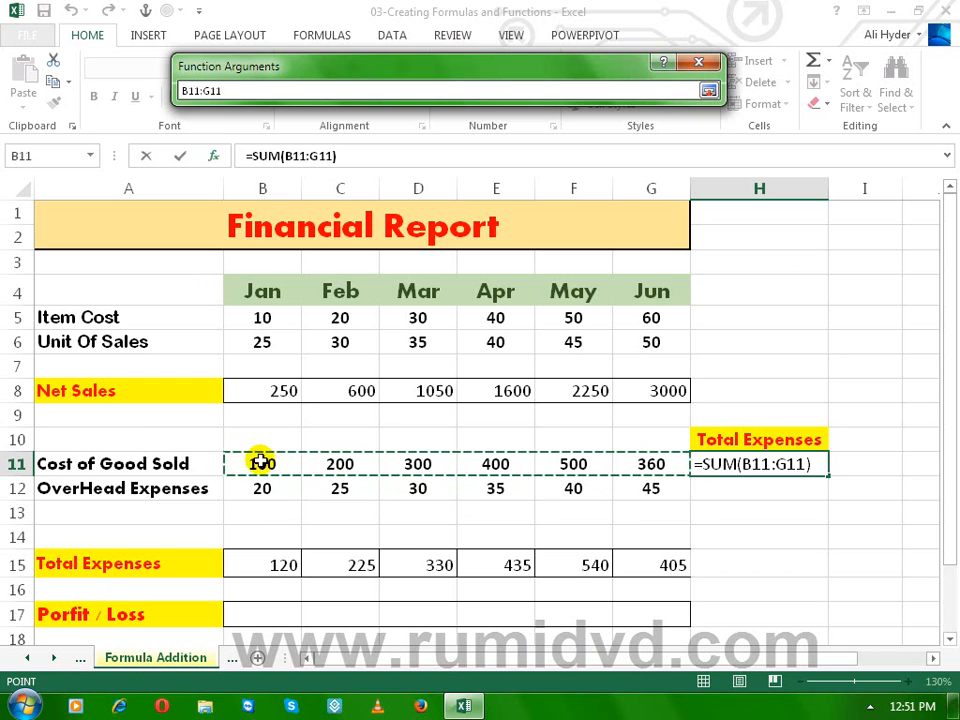
pyautogui.click(708, 91)
pyautogui.moveTo(548, 97); pyautogui.dragTo(660, 91)
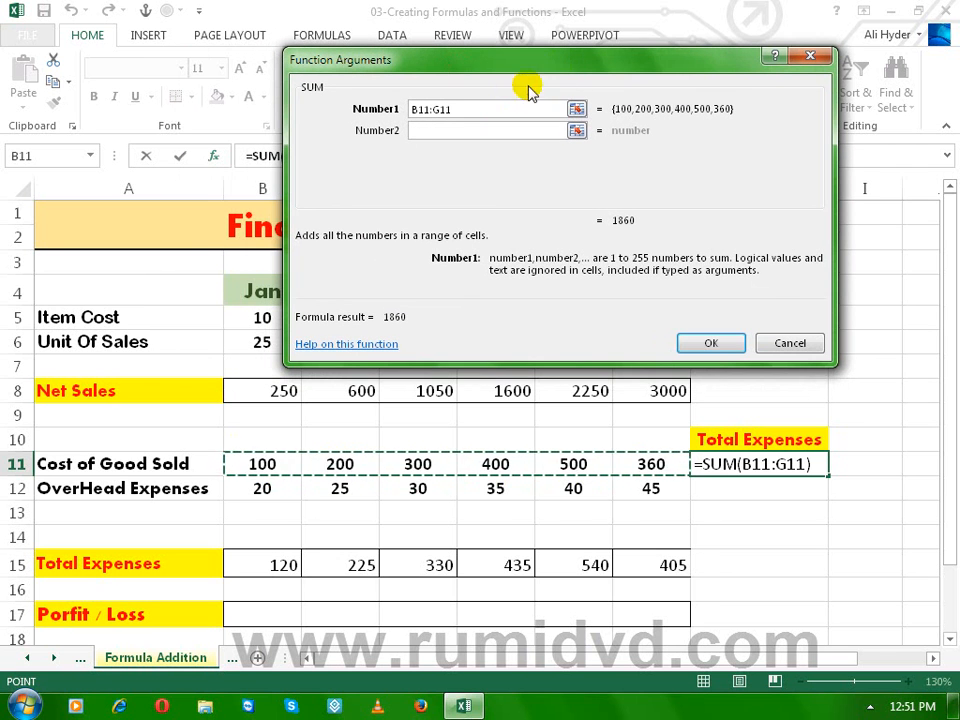
pyautogui.click(419, 129)
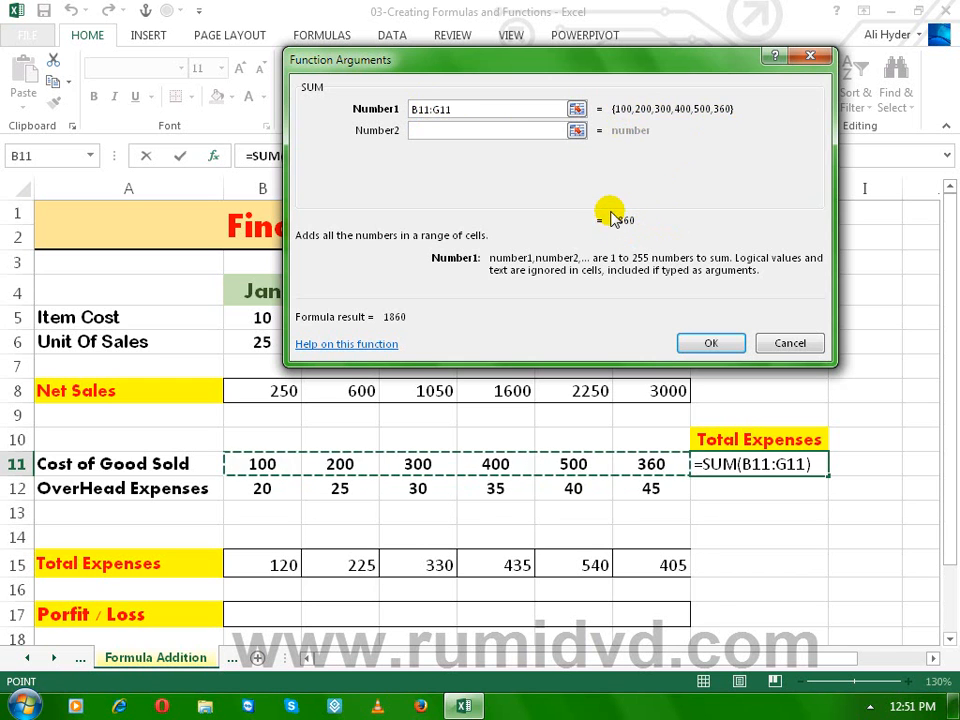
pyautogui.click(719, 339)
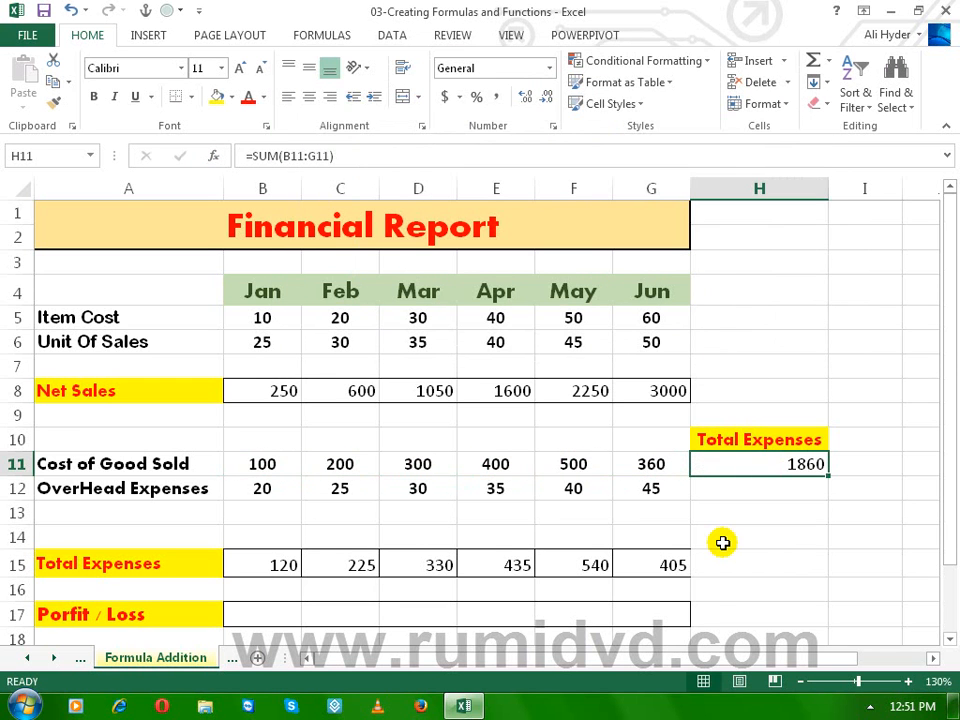
# Fill the SUM formula from H11 down into H12 to total the OverHead Expenses row.
pyautogui.click(746, 491)
pyautogui.moveTo(282, 491); pyautogui.dragTo(640, 490)
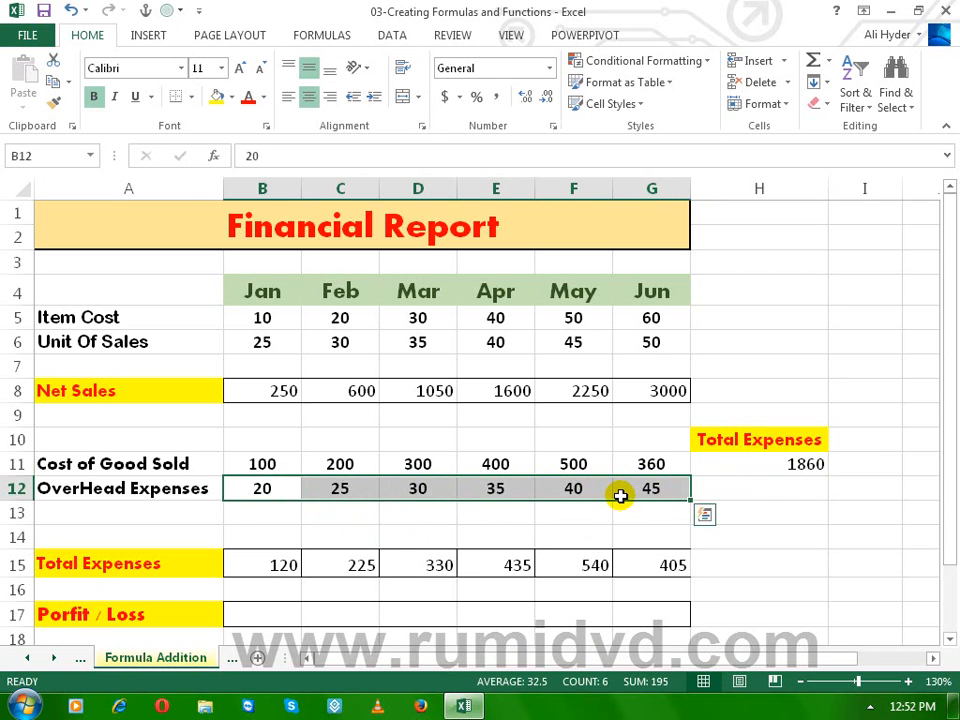
pyautogui.click(620, 492)
pyautogui.click(759, 493)
pyautogui.click(759, 493)
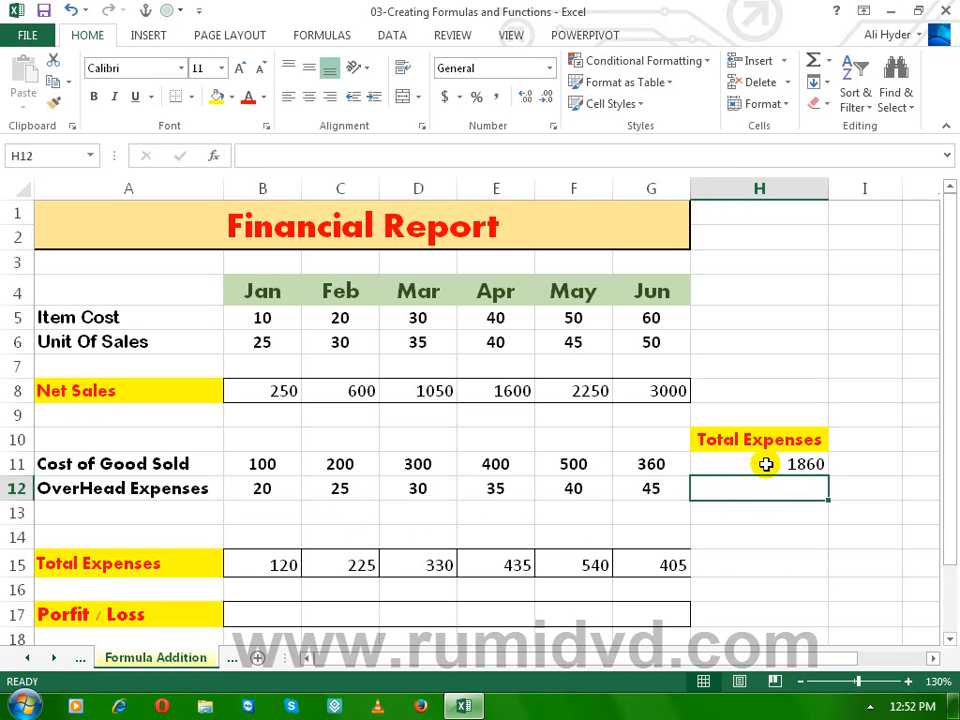
pyautogui.click(766, 464)
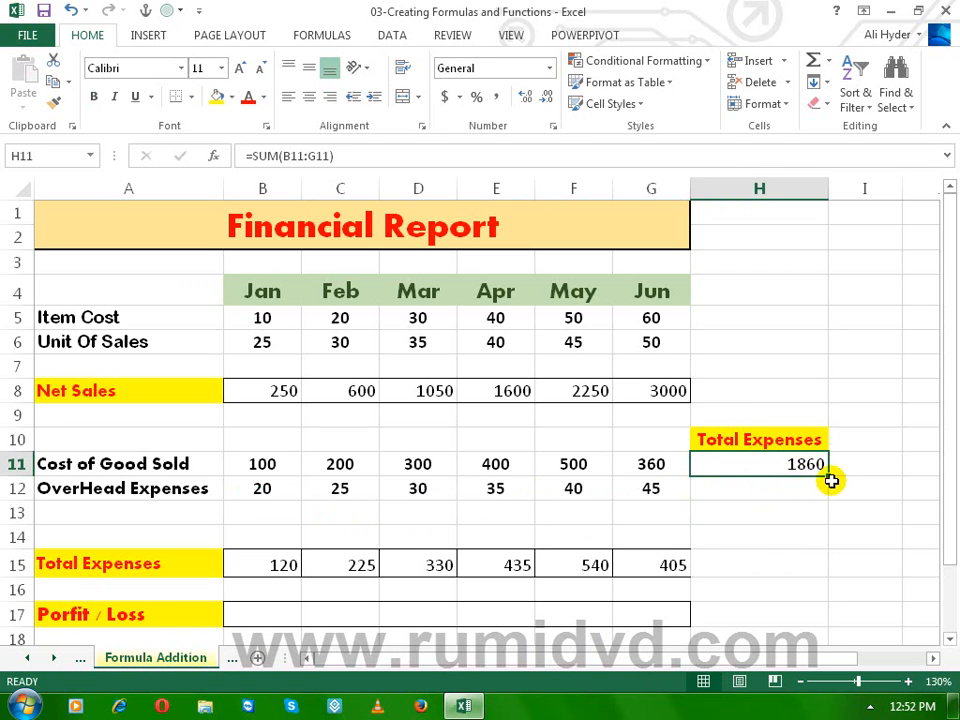
pyautogui.moveTo(829, 479); pyautogui.dragTo(826, 494)
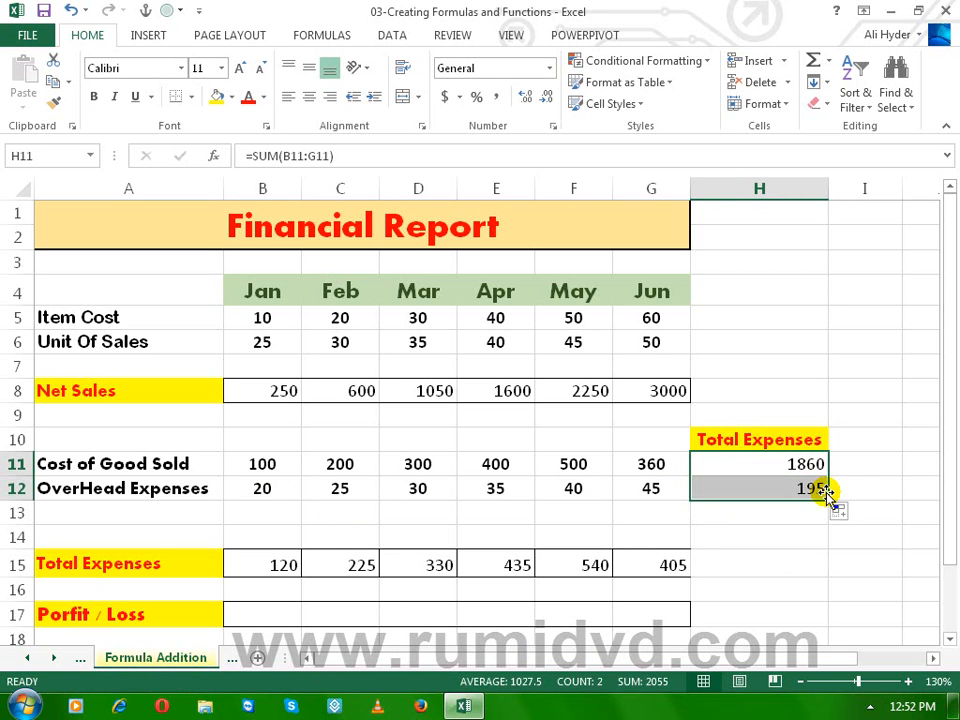
# Check the OverHead Expenses values from June back to March and the filled SUM formula in H12.
pyautogui.click(662, 494)
pyautogui.click(583, 493)
pyautogui.click(497, 489)
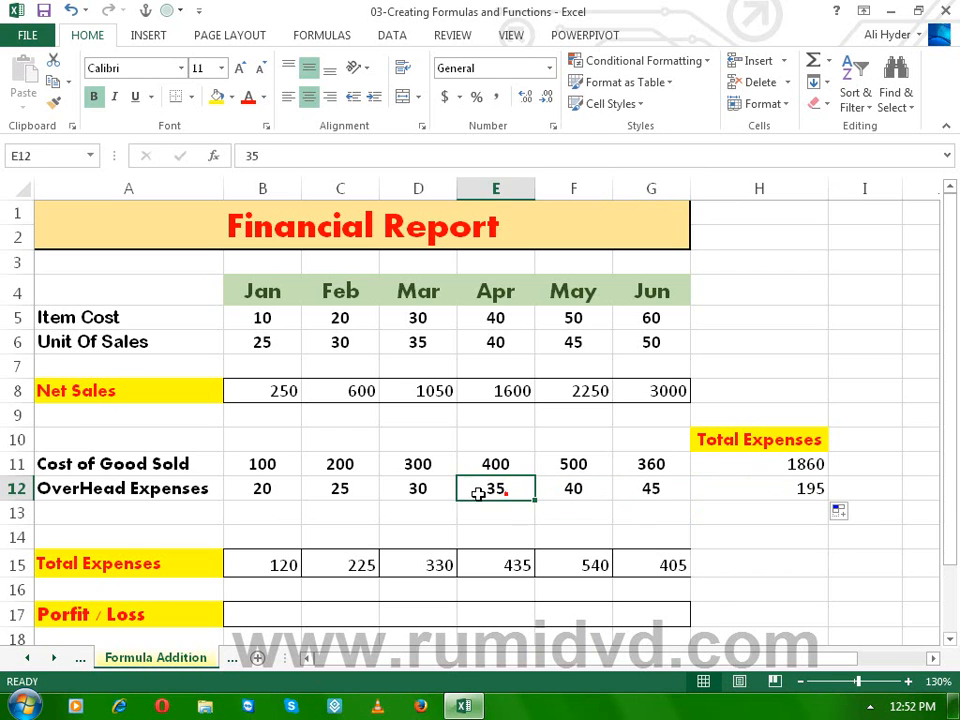
pyautogui.click(435, 492)
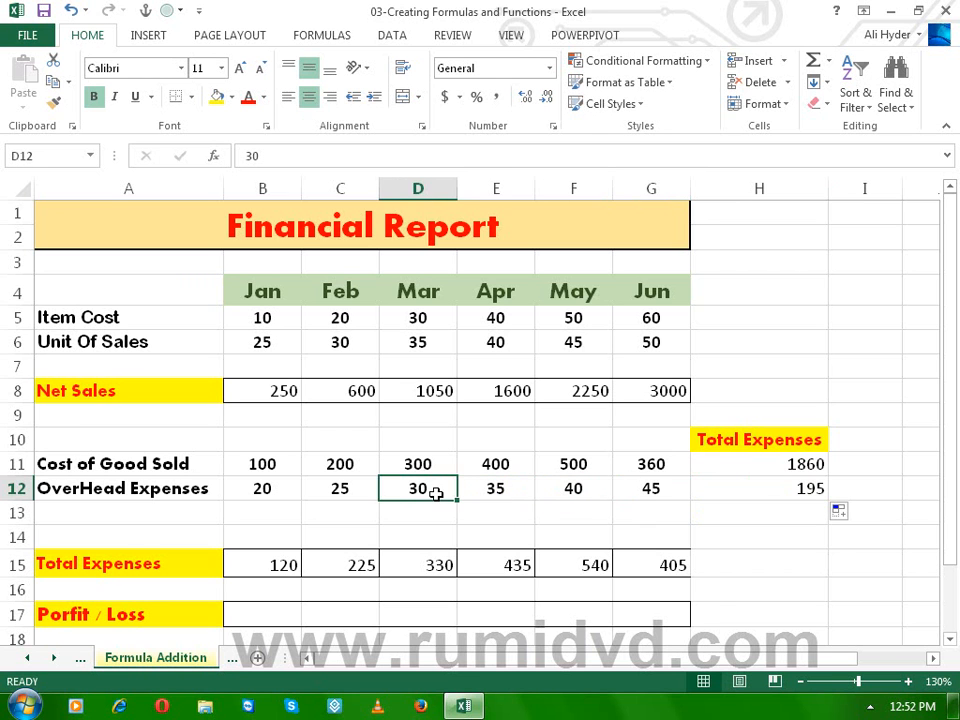
pyautogui.click(776, 493)
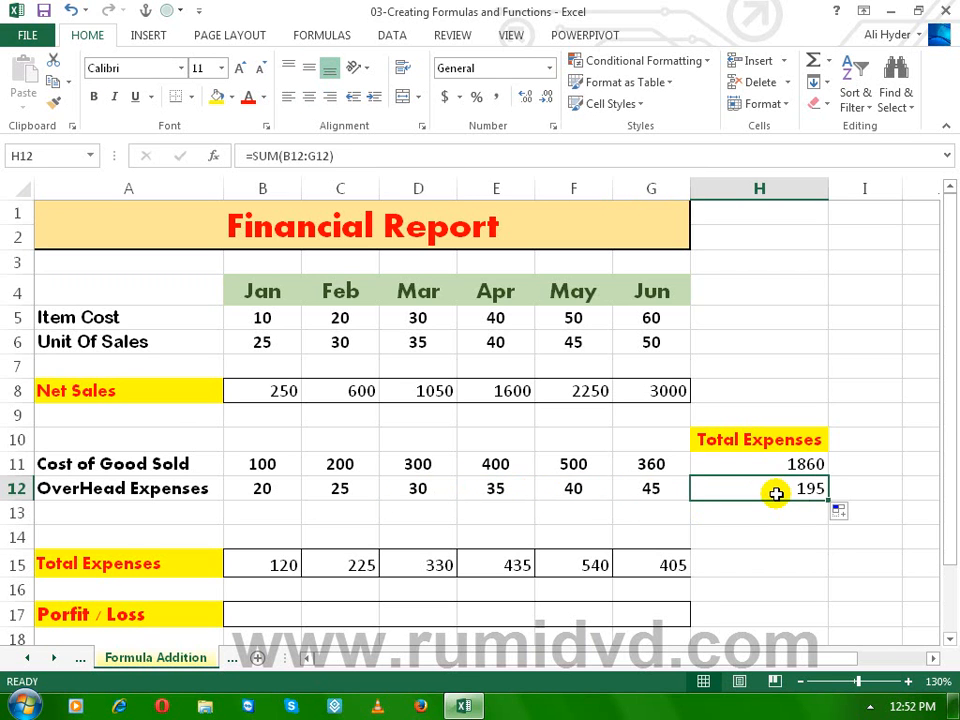
pyautogui.click(786, 532)
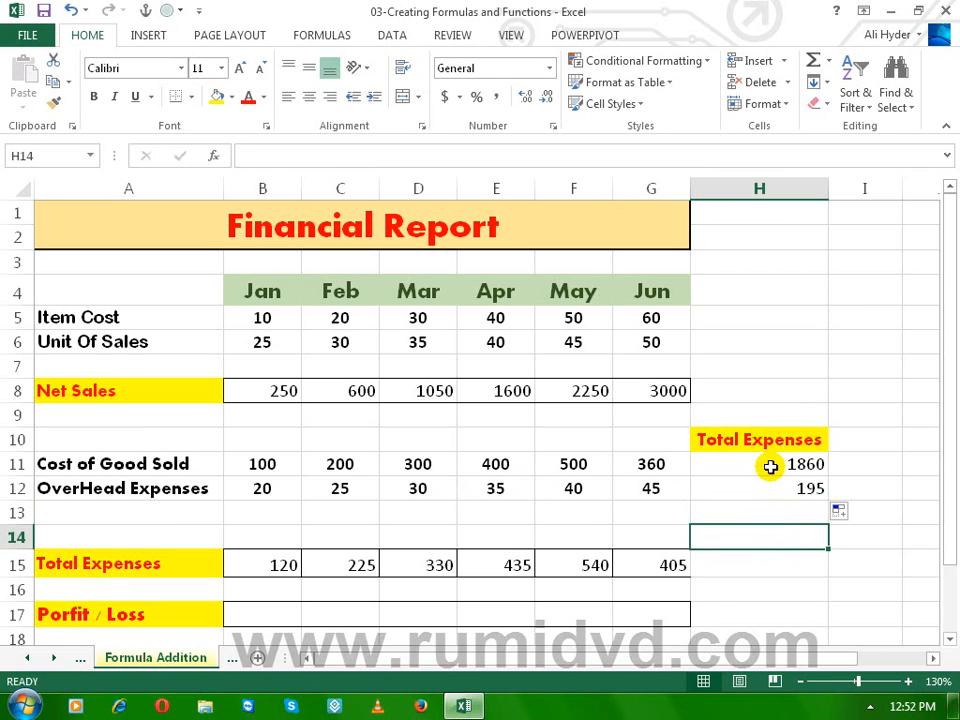